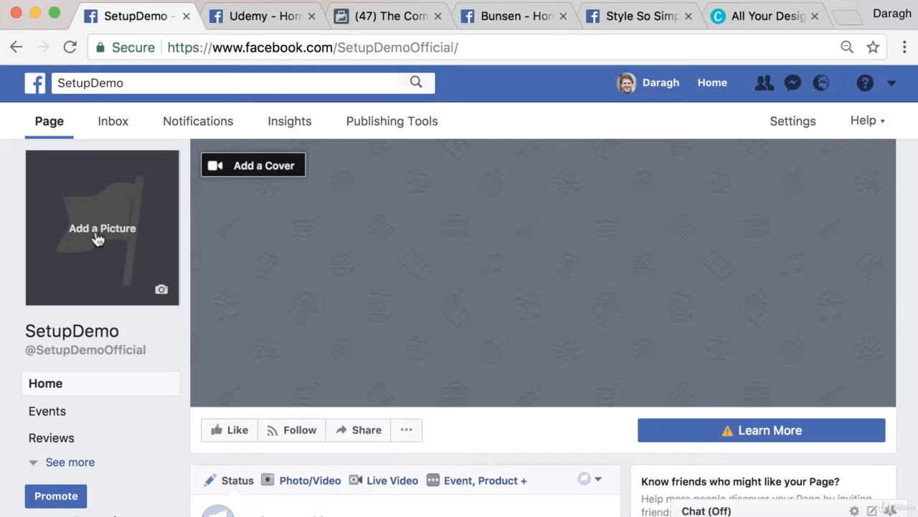
- Show the options for adding a profile picture to the SetupDemo page, and dismiss them without choosing one
{"action": "left_click", "coordinate": [99, 238]}
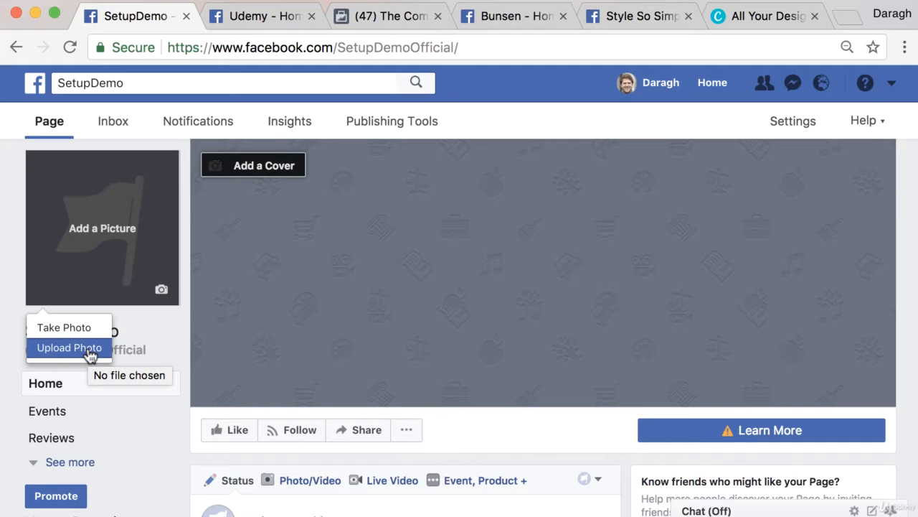
{"action": "left_click", "coordinate": [234, 319]}
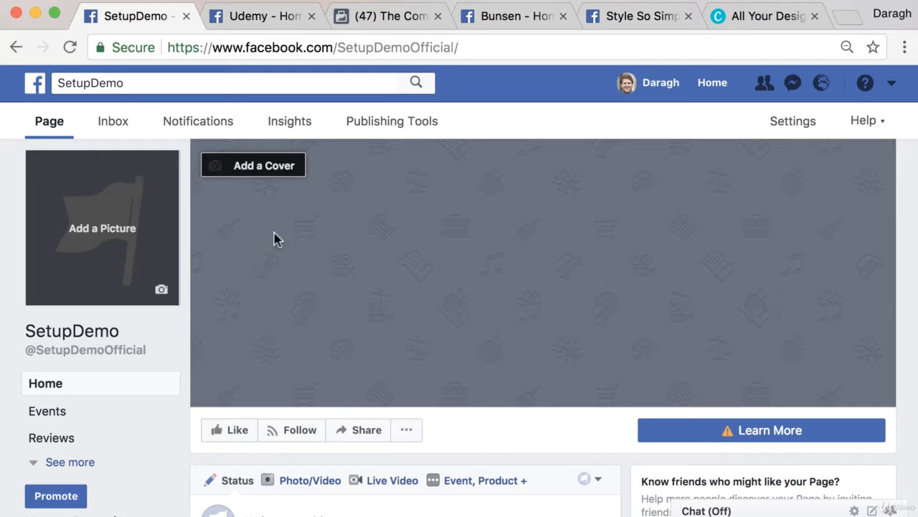
- Examine the Udemy page's profile picture and how its logo appears both at full size and beside its posts
{"action": "left_click", "coordinate": [271, 17]}
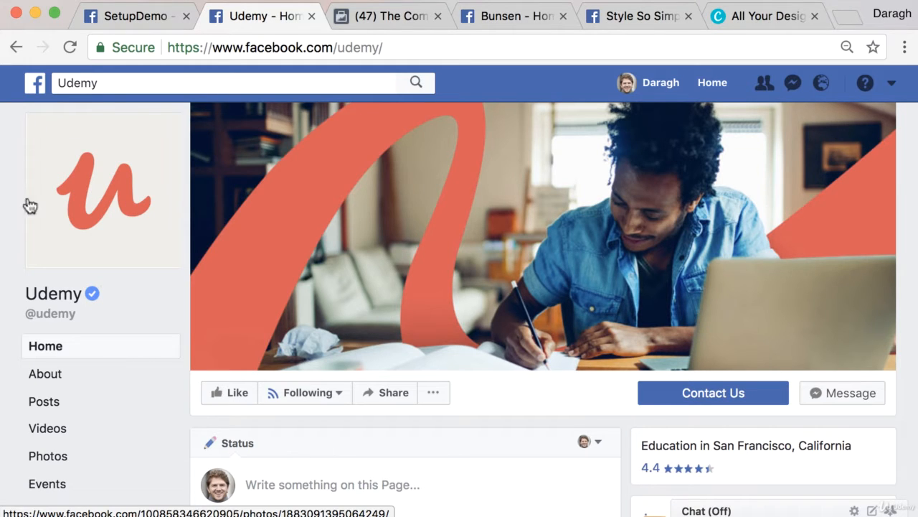
{"action": "scroll", "coordinate": [239, 278], "scroll_direction": "down", "scroll_amount": 3}
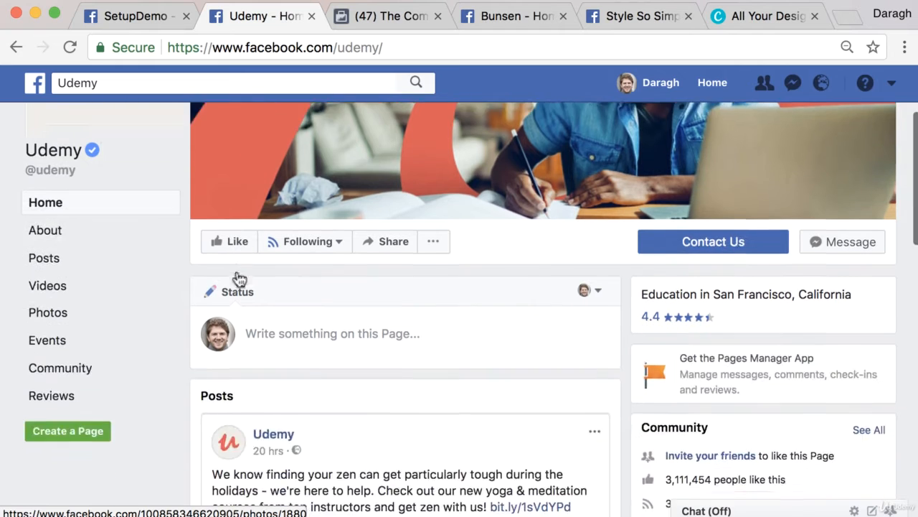
{"action": "scroll", "coordinate": [239, 278], "scroll_direction": "down", "scroll_amount": 3}
{"action": "mouse_move", "coordinate": [232, 307]}
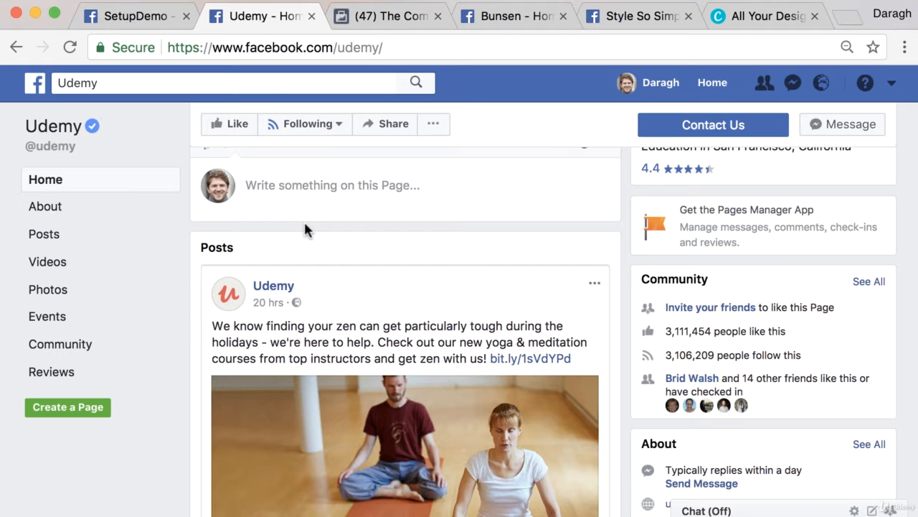
{"action": "scroll", "coordinate": [304, 229], "scroll_direction": "up", "scroll_amount": 5}
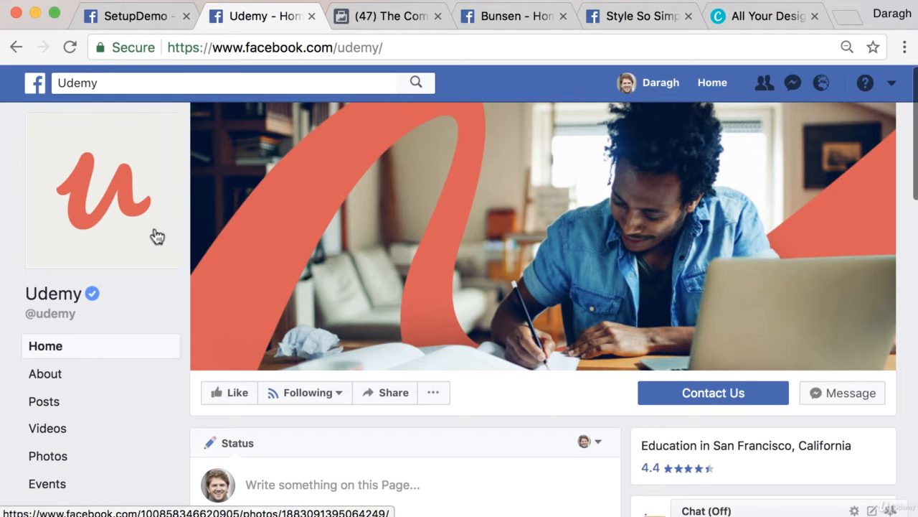
{"action": "scroll", "coordinate": [176, 340], "scroll_direction": "down", "scroll_amount": 4}
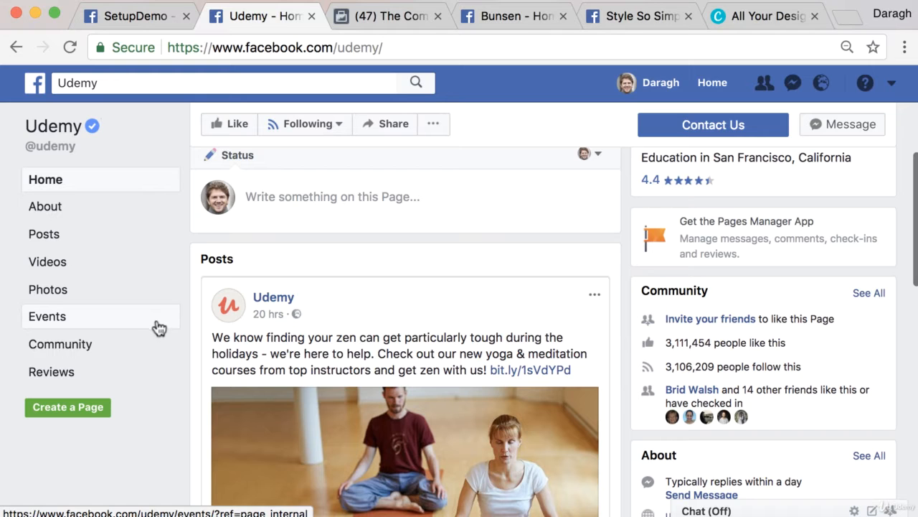
{"action": "scroll", "coordinate": [195, 321], "scroll_direction": "up", "scroll_amount": 4}
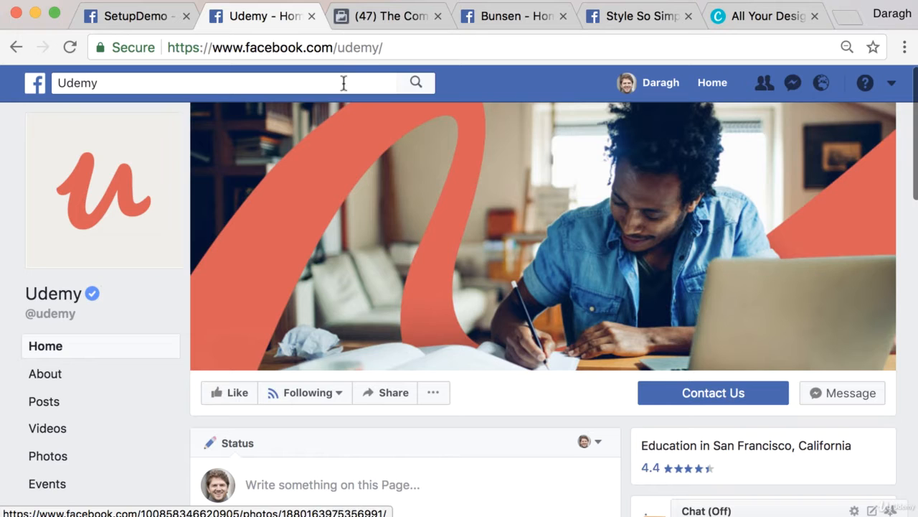
- Compare the profile pictures on The Complete Digital Marketing Course, Udemy, Bunsen and Style So Simple pages
{"action": "left_click", "coordinate": [373, 16]}
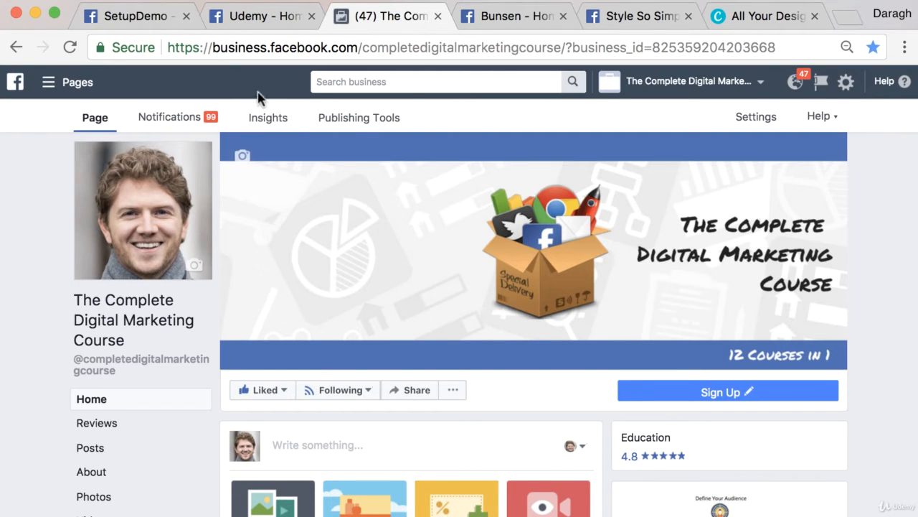
{"action": "left_click", "coordinate": [266, 16]}
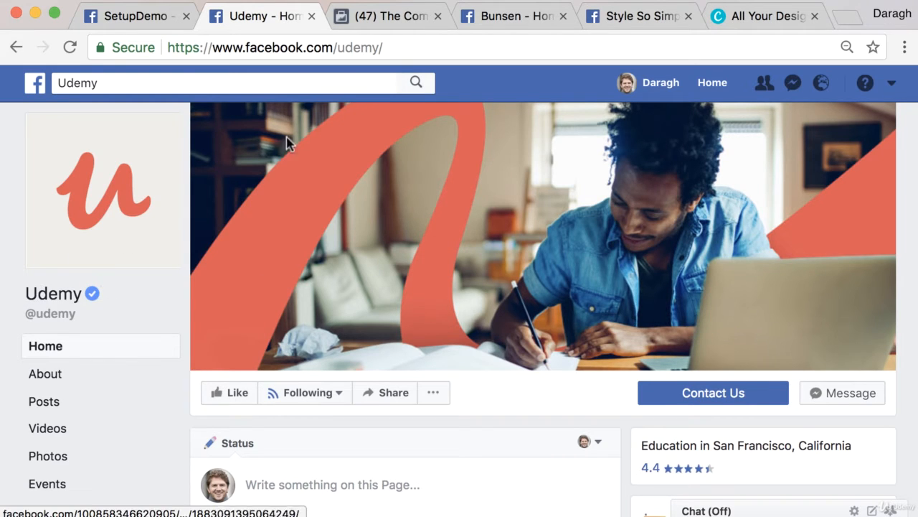
{"action": "left_click", "coordinate": [481, 17]}
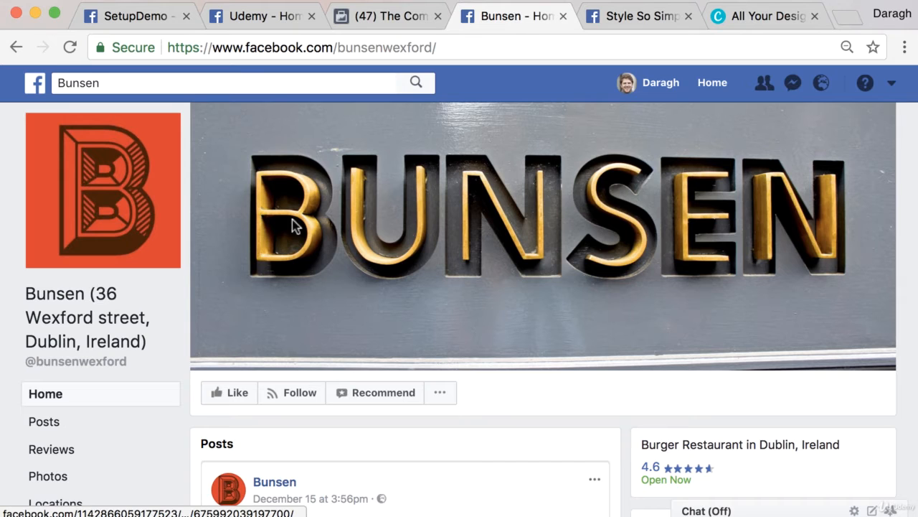
{"action": "left_click", "coordinate": [636, 16]}
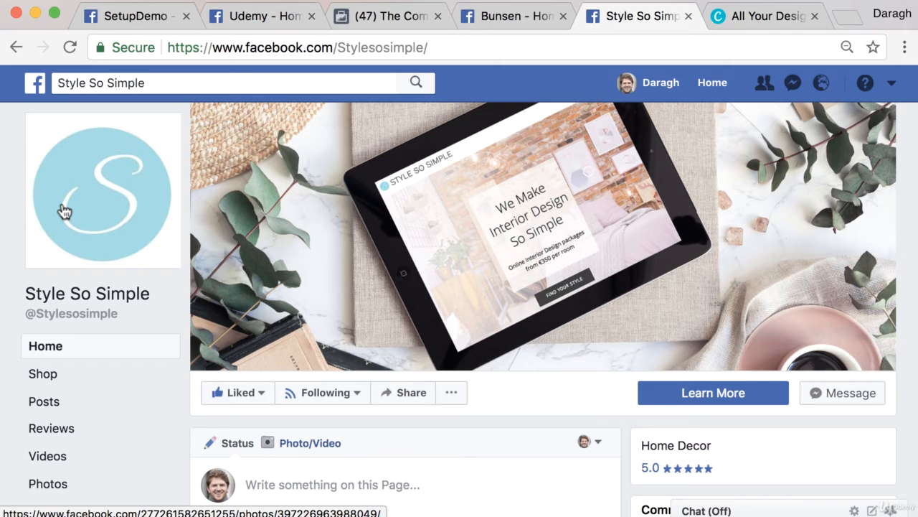
- Switch to Canva and create a new design with custom dimensions of 540 × 540 px
{"action": "left_click", "coordinate": [736, 17]}
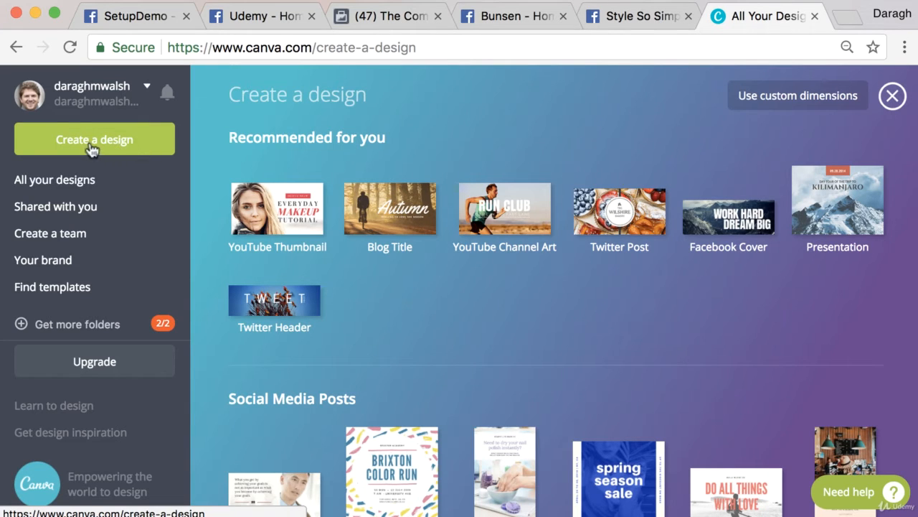
{"action": "left_click", "coordinate": [801, 98]}
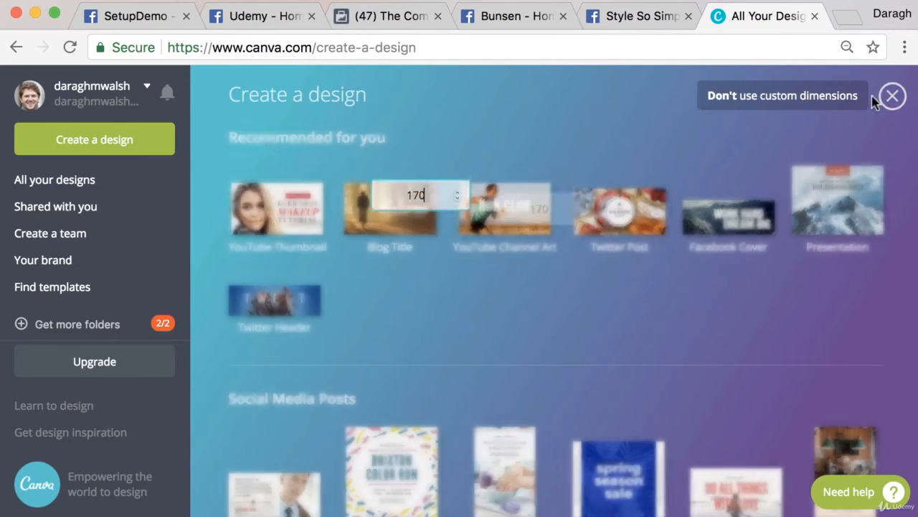
{"action": "left_click_drag", "start_coordinate": [429, 185], "coordinate": [405, 186]}
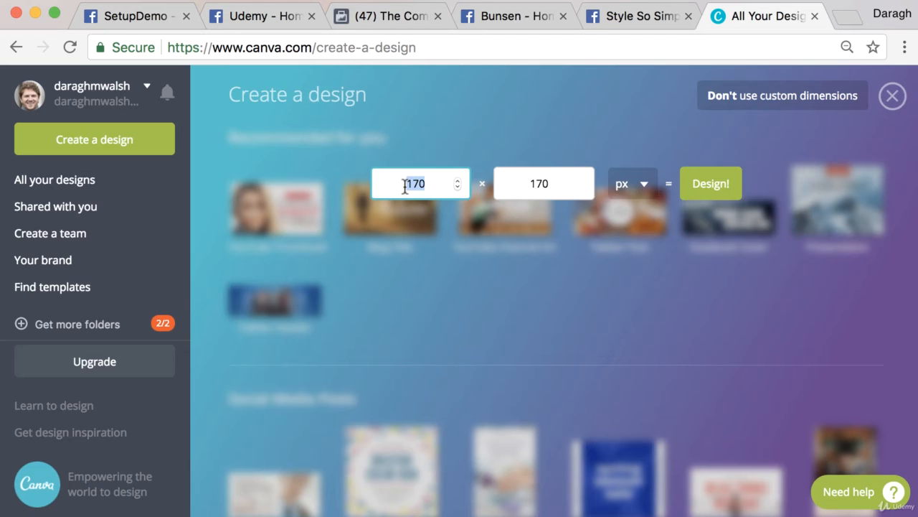
{"action": "type", "text": "540"}
{"action": "left_click_drag", "start_coordinate": [559, 183], "coordinate": [532, 183]}
{"action": "type", "text": "54"}
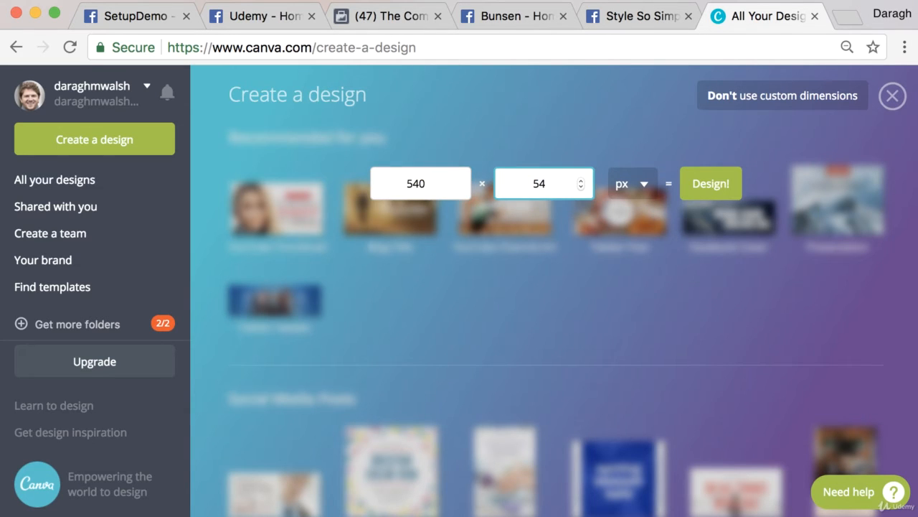
{"action": "type", "text": "0"}
{"action": "left_click", "coordinate": [713, 185]}
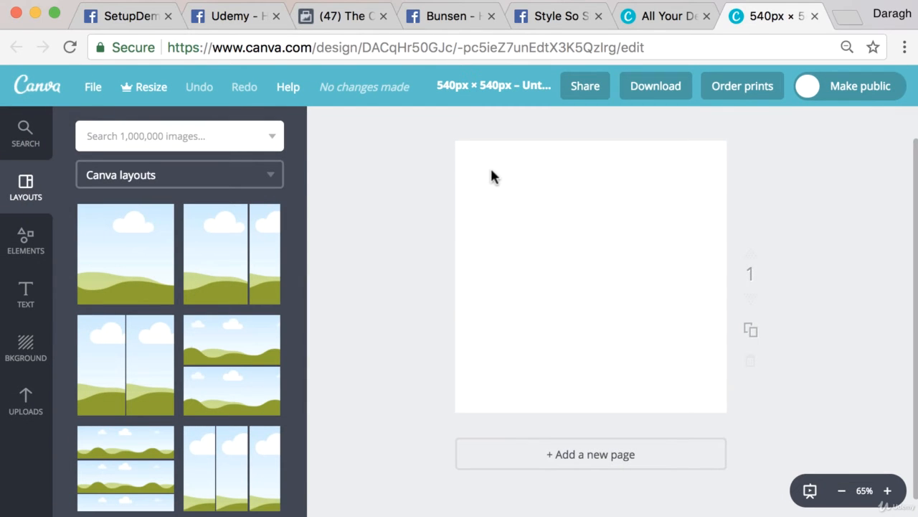
- Try purple, blue, red and orange from the default palette as the background colour, finishing on orange
{"action": "left_click", "coordinate": [32, 358]}
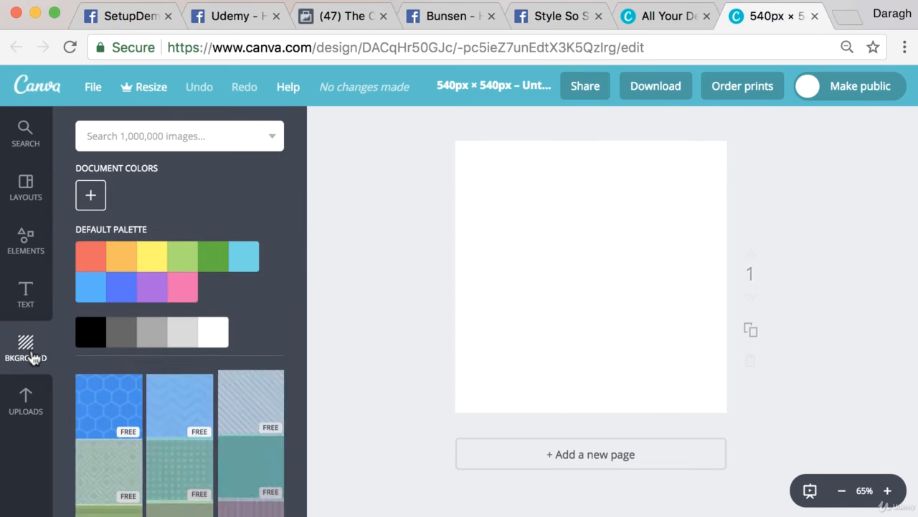
{"action": "left_click", "coordinate": [152, 299]}
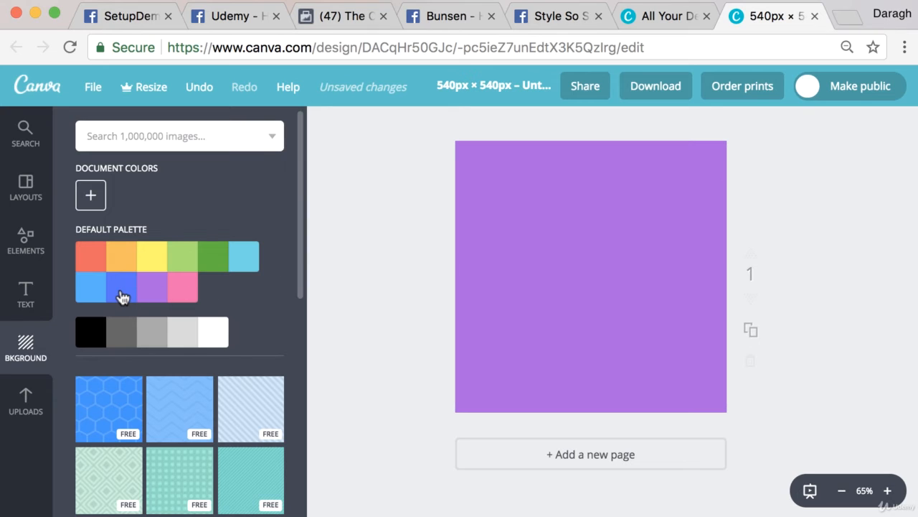
{"action": "left_click", "coordinate": [121, 297]}
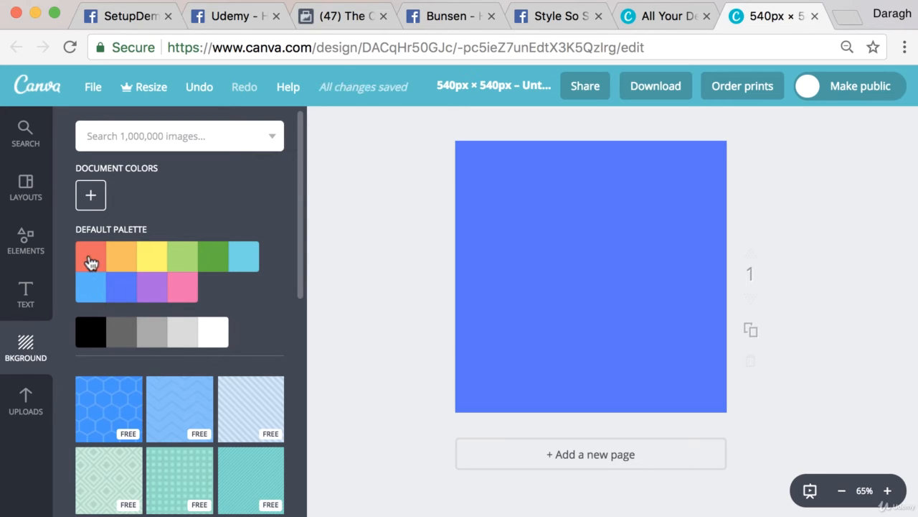
{"action": "left_click", "coordinate": [90, 258]}
{"action": "left_click", "coordinate": [116, 261]}
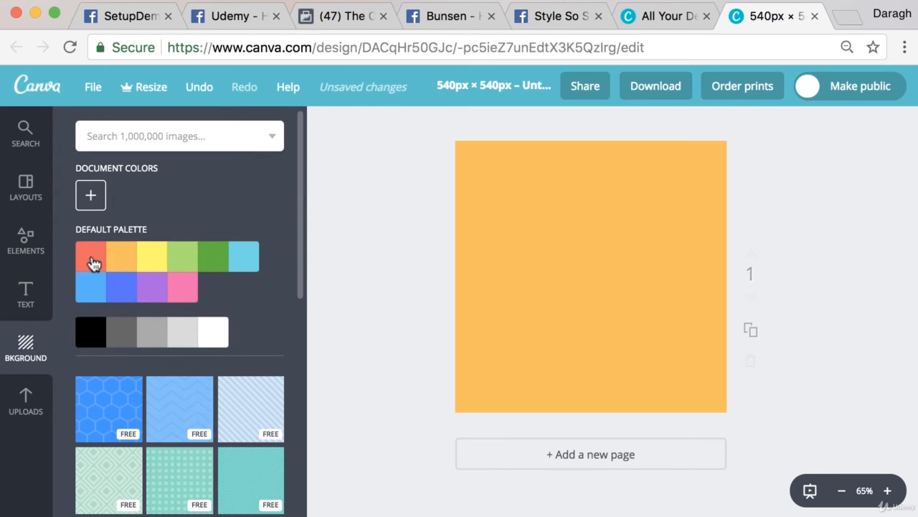
{"action": "left_click", "coordinate": [94, 263]}
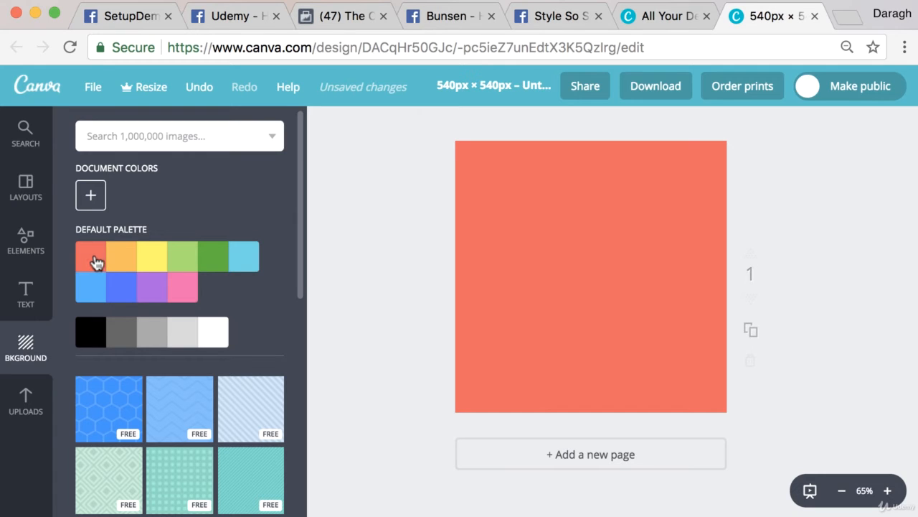
{"action": "left_click", "coordinate": [121, 263]}
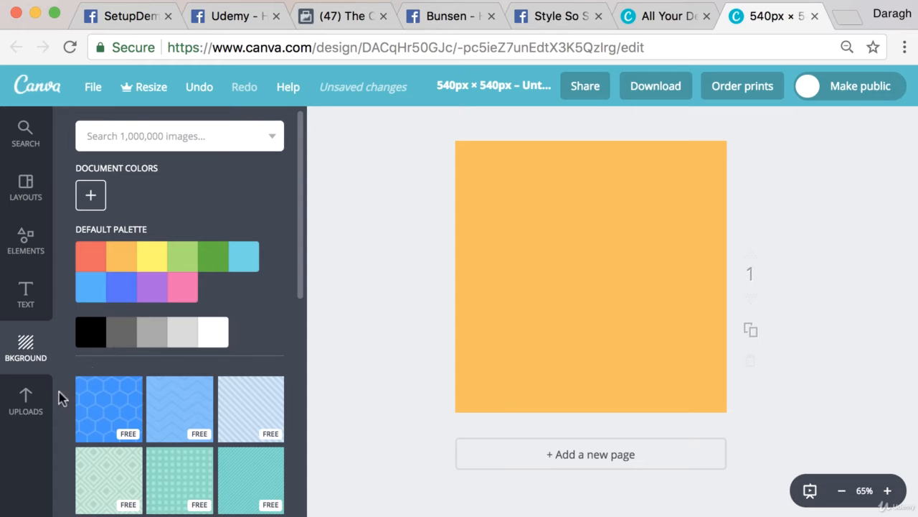
- Look through the uploaded images and the desktop files available for upload, without uploading anything
{"action": "left_click", "coordinate": [29, 407]}
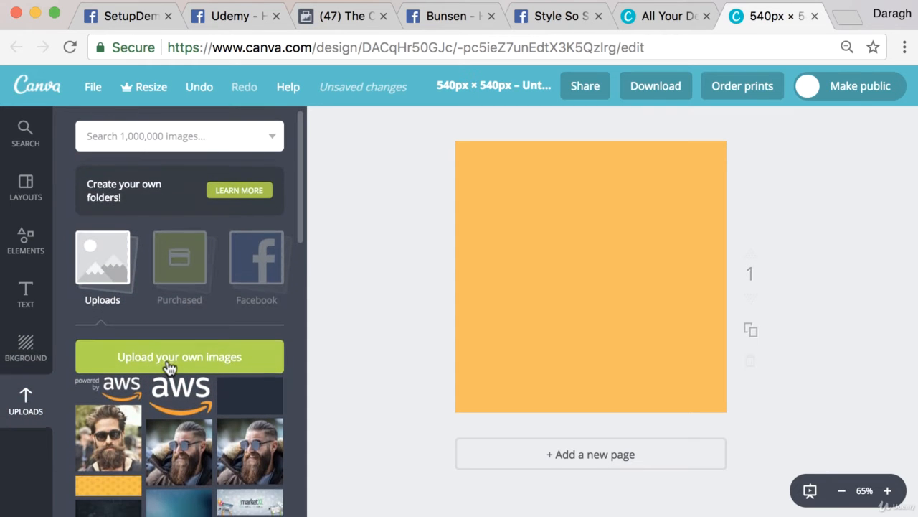
{"action": "scroll", "coordinate": [172, 369], "scroll_direction": "down", "scroll_amount": 3}
{"action": "scroll", "coordinate": [168, 369], "scroll_direction": "up", "scroll_amount": 3}
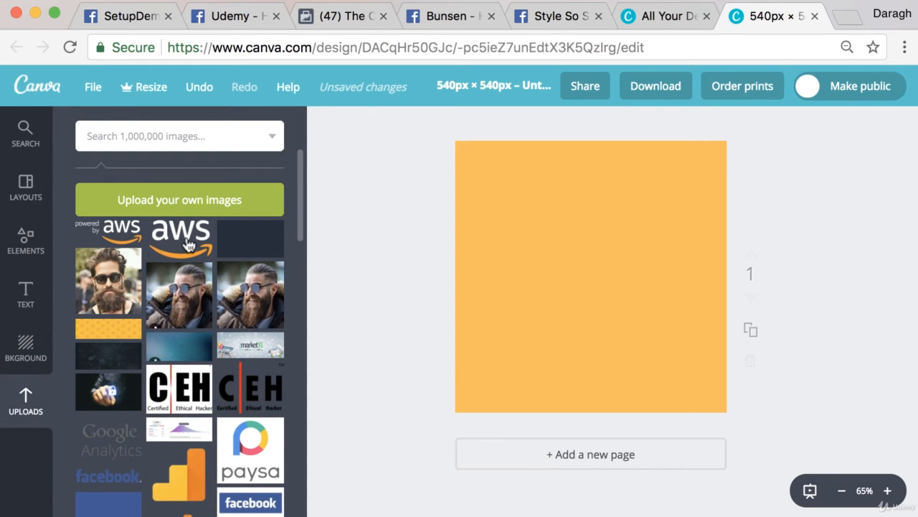
{"action": "left_click", "coordinate": [189, 199]}
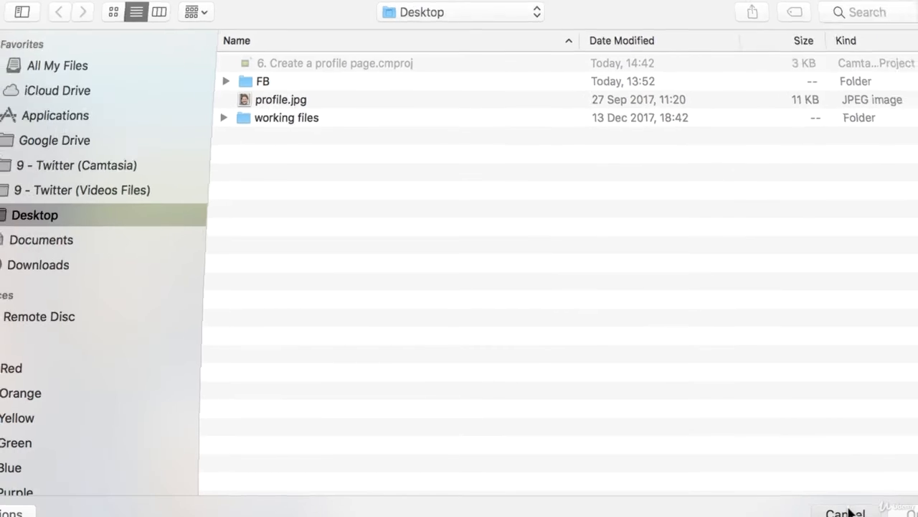
{"action": "left_click", "coordinate": [845, 512]}
- Place the uploaded orange gradient image on the page and delete the solid orange background
{"action": "scroll", "coordinate": [290, 313], "scroll_direction": "down", "scroll_amount": 8}
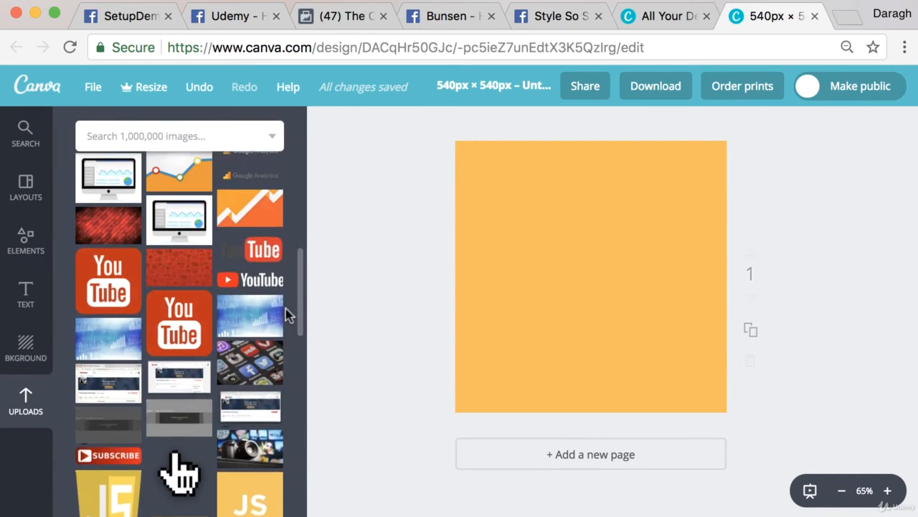
{"action": "scroll", "coordinate": [287, 312], "scroll_direction": "up", "scroll_amount": 5}
{"action": "scroll", "coordinate": [287, 314], "scroll_direction": "up", "scroll_amount": 1}
{"action": "left_click_drag", "start_coordinate": [252, 332], "coordinate": [534, 249]}
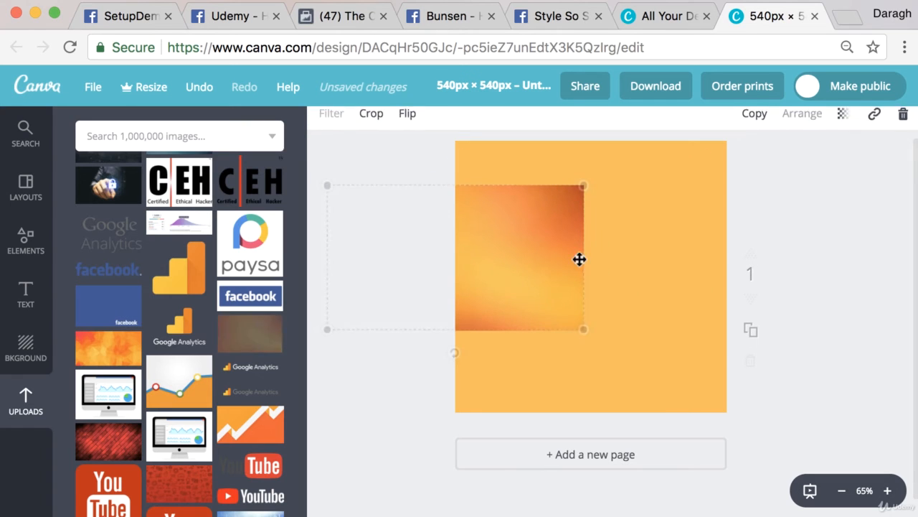
{"action": "left_click", "coordinate": [637, 259]}
{"action": "key", "text": "Delete"}
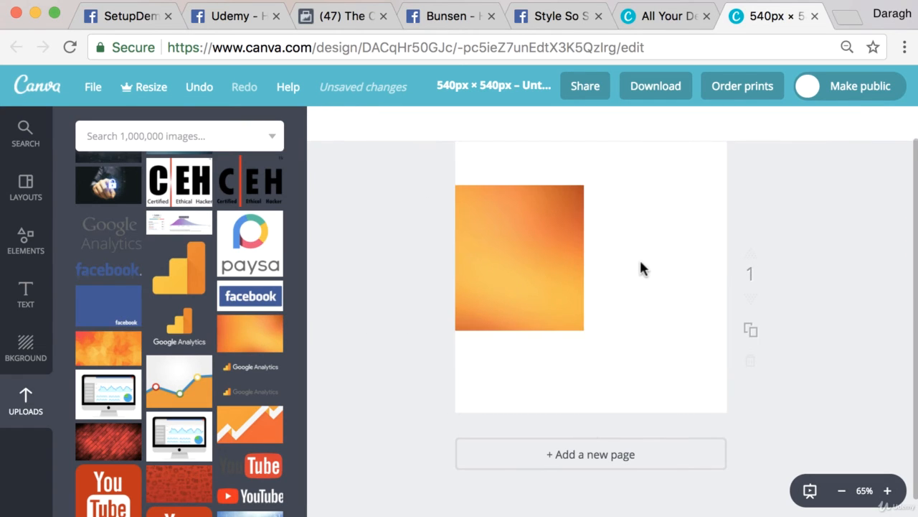
- Enlarge the gradient image from the page's upper-left corner until it covers the whole page, and shift it left within the square
{"action": "left_click_drag", "start_coordinate": [541, 263], "coordinate": [670, 225]}
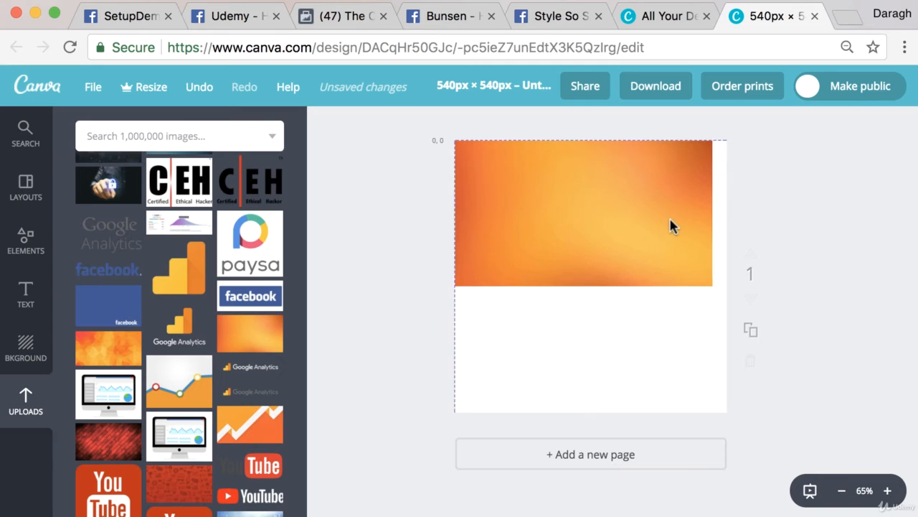
{"action": "left_click", "coordinate": [691, 270]}
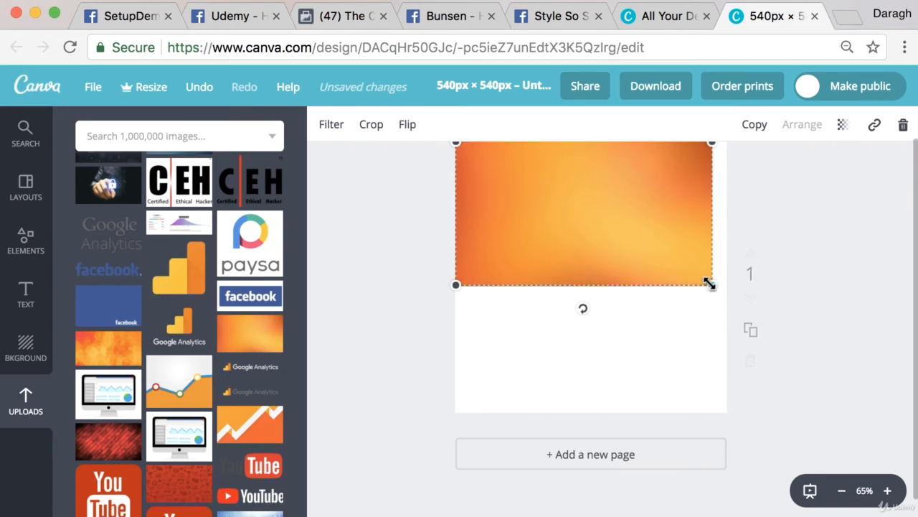
{"action": "left_click_drag", "start_coordinate": [708, 282], "coordinate": [896, 505]}
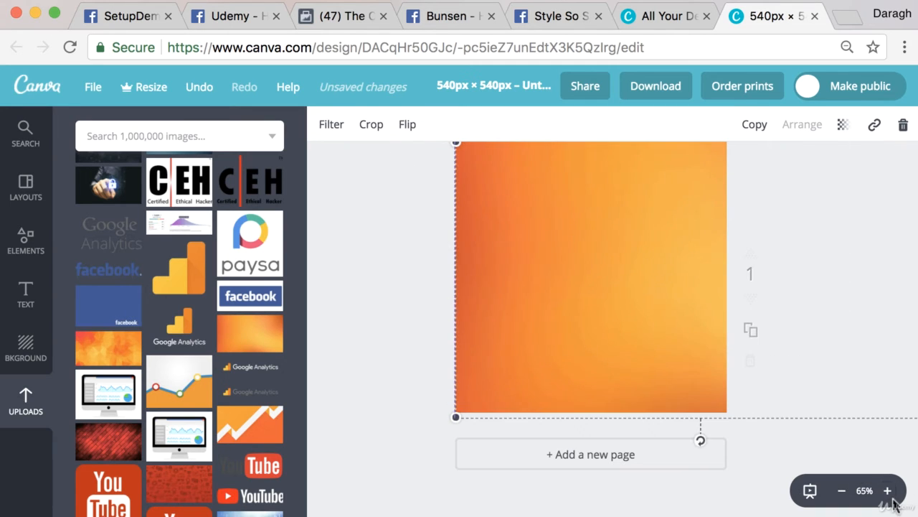
{"action": "left_click", "coordinate": [433, 270]}
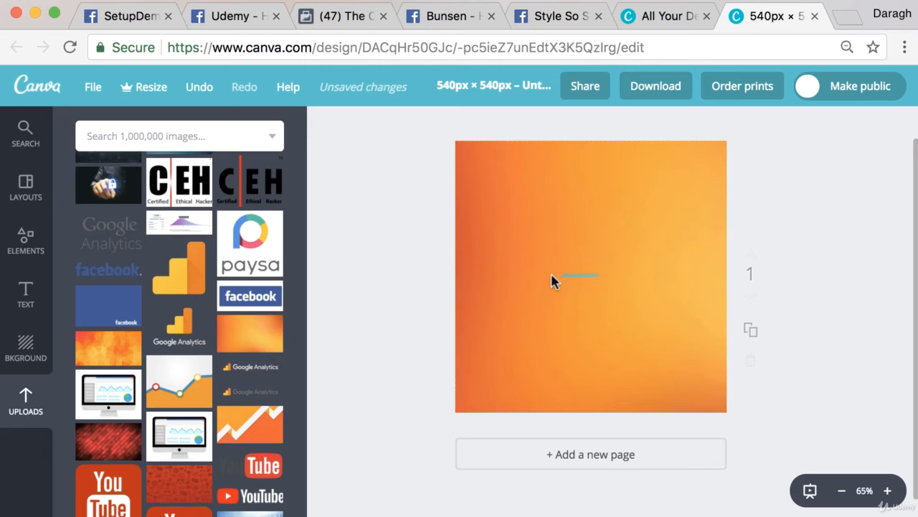
{"action": "left_click_drag", "start_coordinate": [561, 276], "coordinate": [492, 273]}
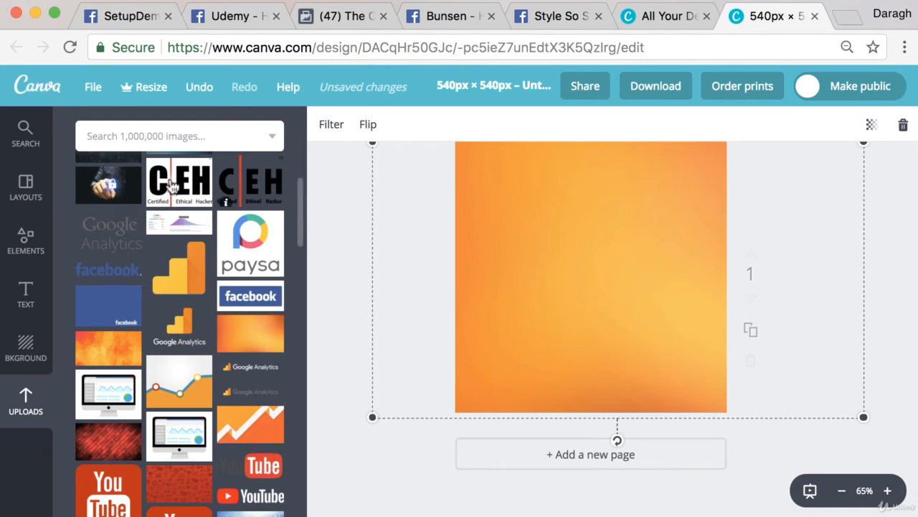
- Add a heading text box to the orange page and replace its placeholder text with "S"
{"action": "left_click", "coordinate": [27, 294]}
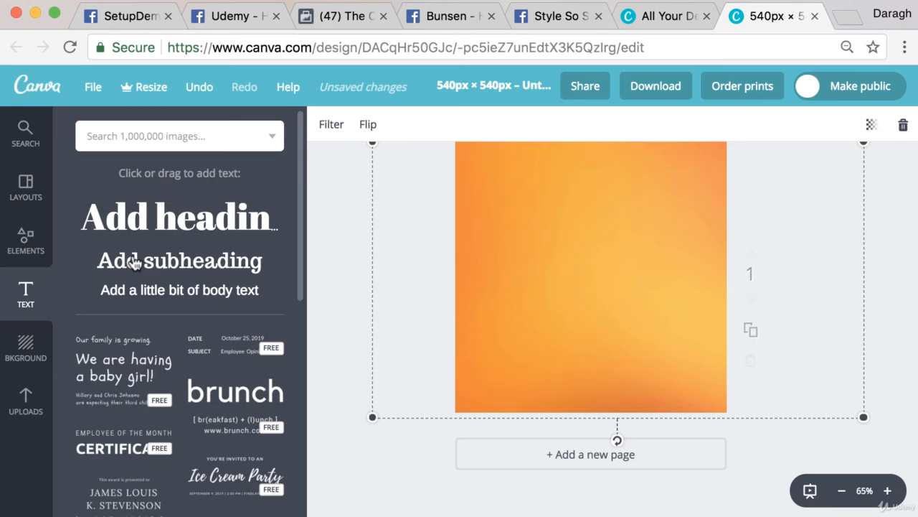
{"action": "left_click_drag", "start_coordinate": [141, 224], "coordinate": [603, 269]}
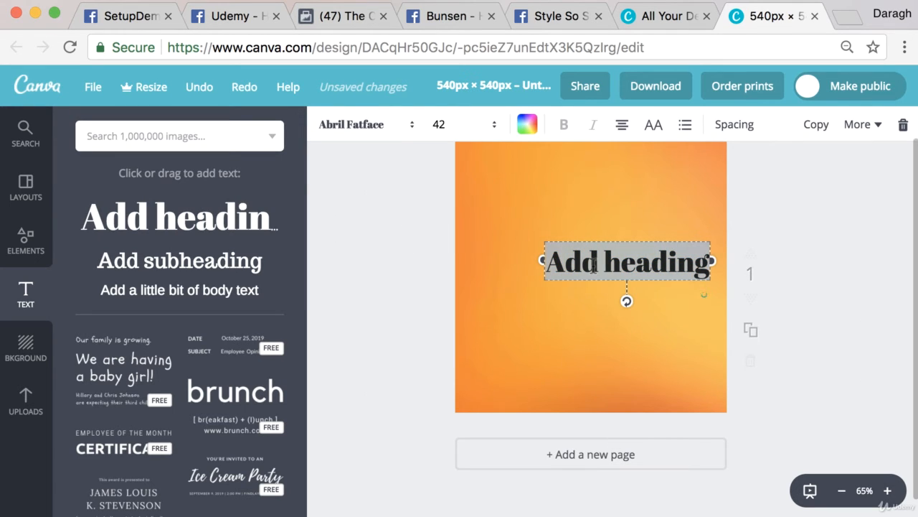
{"action": "type", "text": "Se"}
{"action": "key", "text": "BackSpace"}
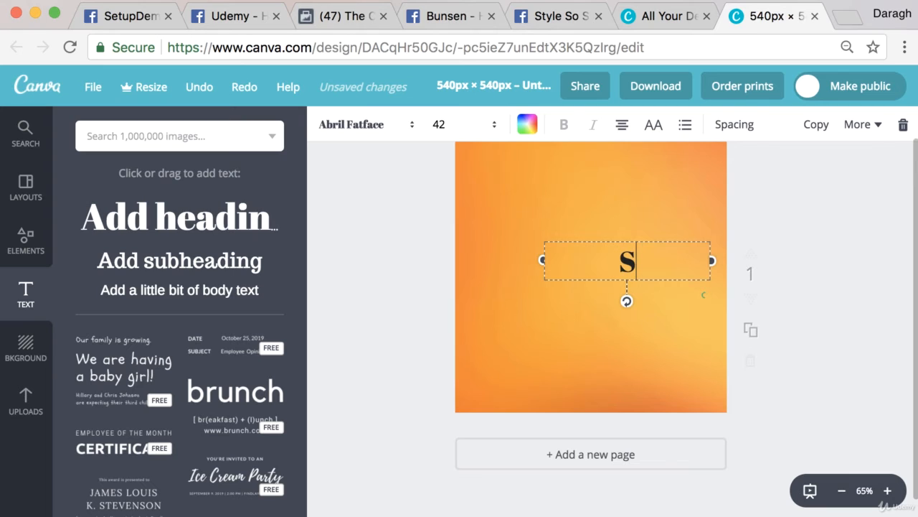
{"action": "key", "text": "Return"}
{"action": "key", "text": "BackSpace"}
{"action": "left_click", "coordinate": [599, 314]}
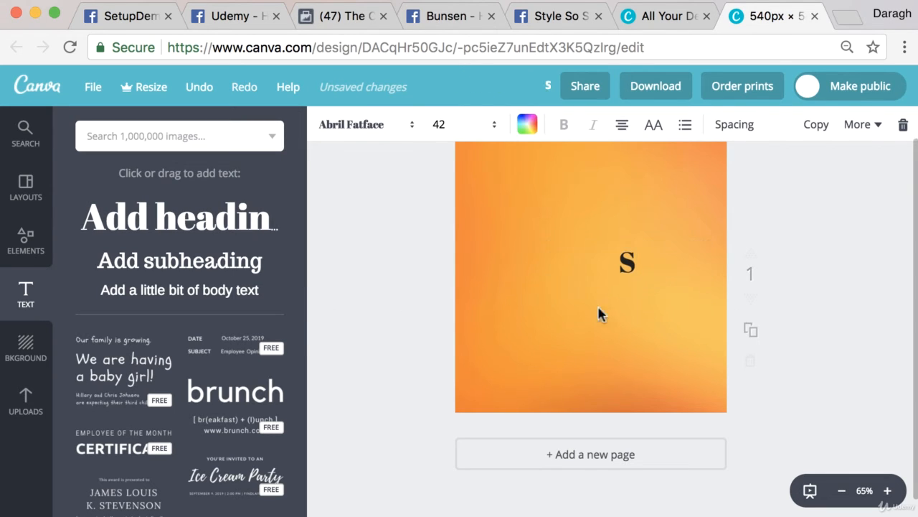
- Change the colour of the letter S to white from the default palette
{"action": "double_click", "coordinate": [632, 262]}
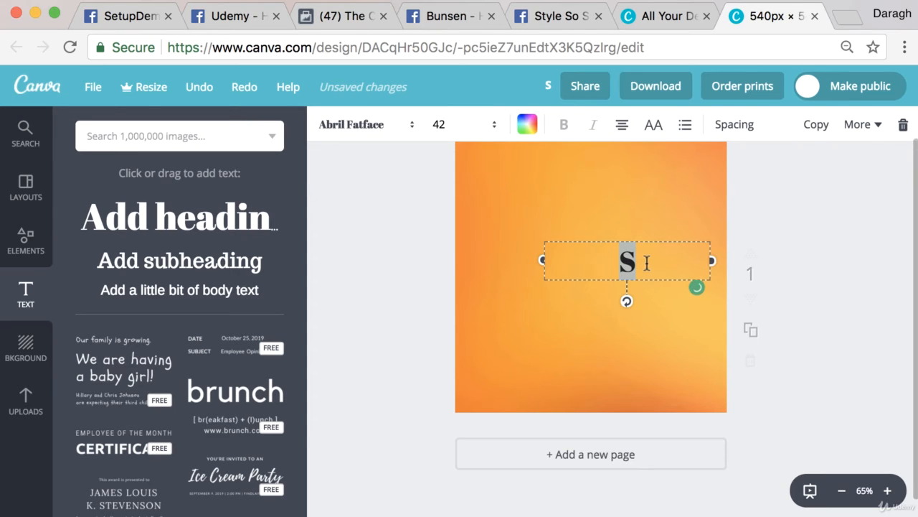
{"action": "left_click", "coordinate": [527, 125]}
{"action": "left_click", "coordinate": [661, 340]}
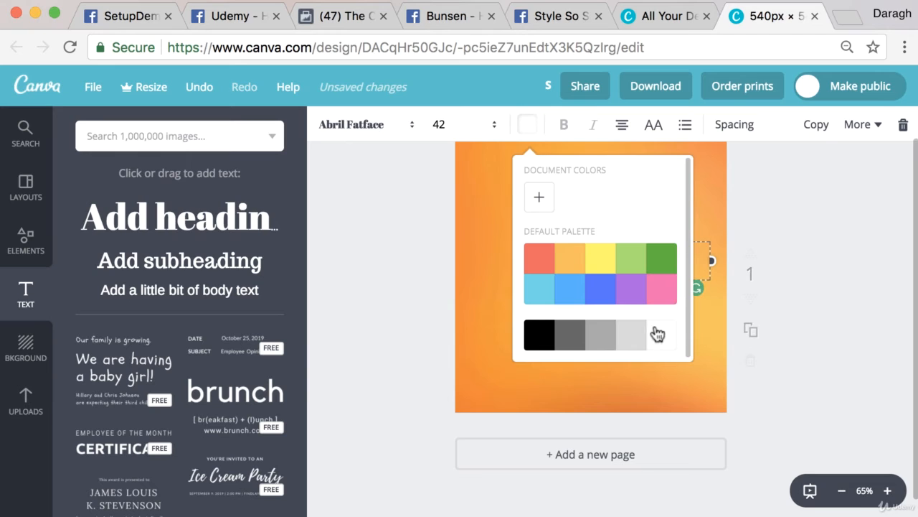
{"action": "left_click", "coordinate": [584, 385]}
- Increase the font size of the S to 88, to 120 and finally to 144
{"action": "double_click", "coordinate": [629, 261]}
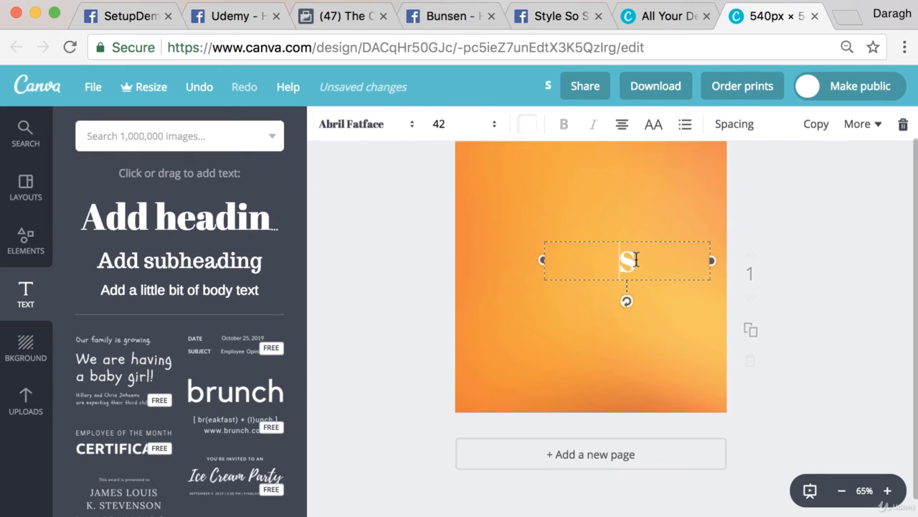
{"action": "left_click", "coordinate": [465, 129]}
{"action": "scroll", "coordinate": [470, 369], "scroll_direction": "down", "scroll_amount": 2}
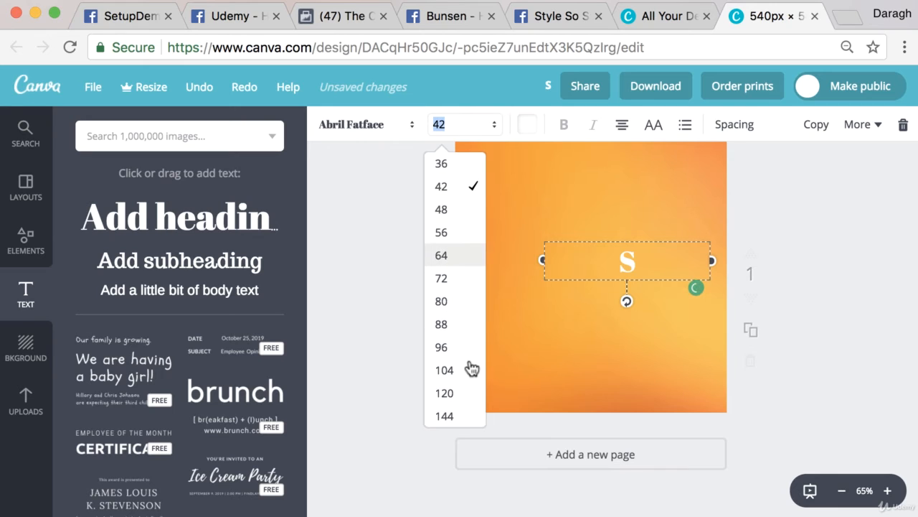
{"action": "left_click", "coordinate": [452, 325]}
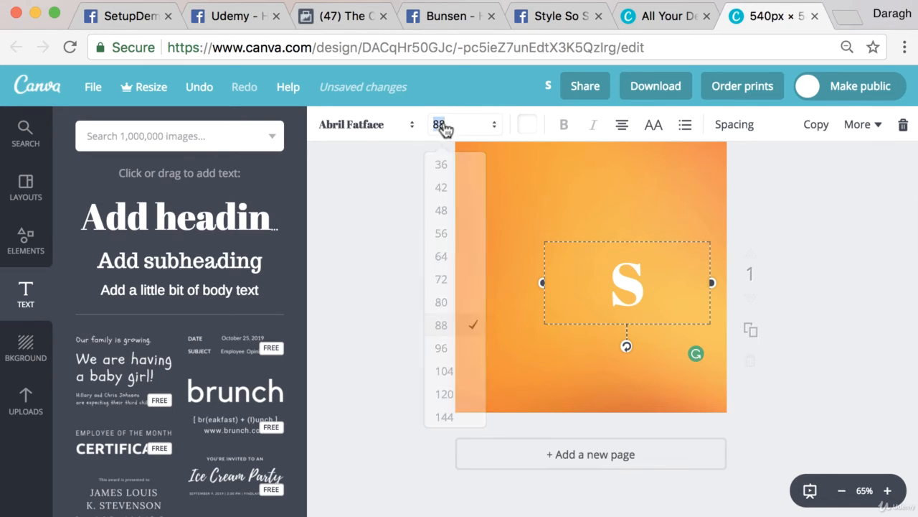
{"action": "left_click", "coordinate": [449, 394]}
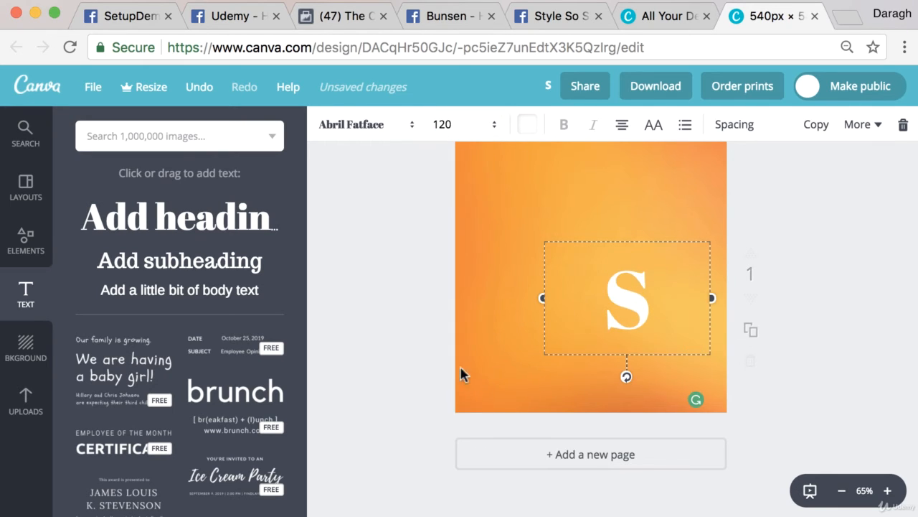
{"action": "left_click", "coordinate": [463, 126]}
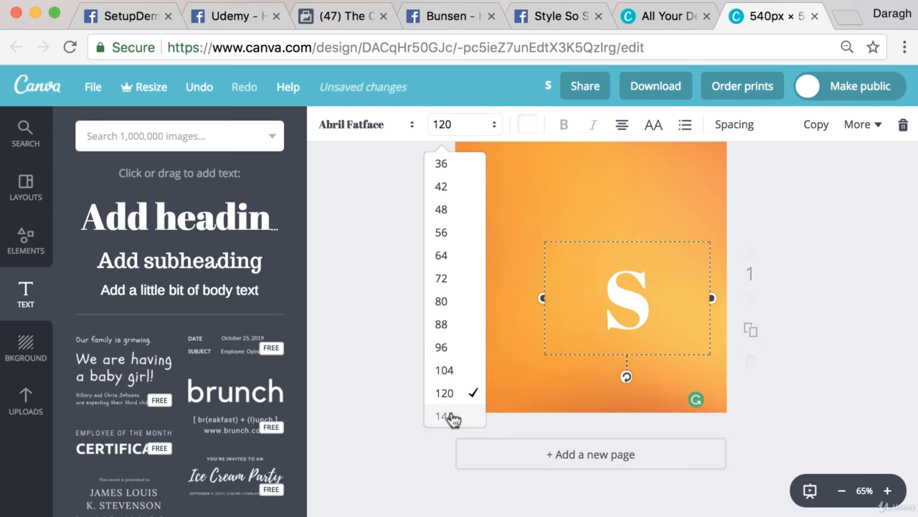
{"action": "left_click", "coordinate": [445, 416]}
- Move the S text box up and left to the centre of the orange square
{"action": "left_click", "coordinate": [623, 299]}
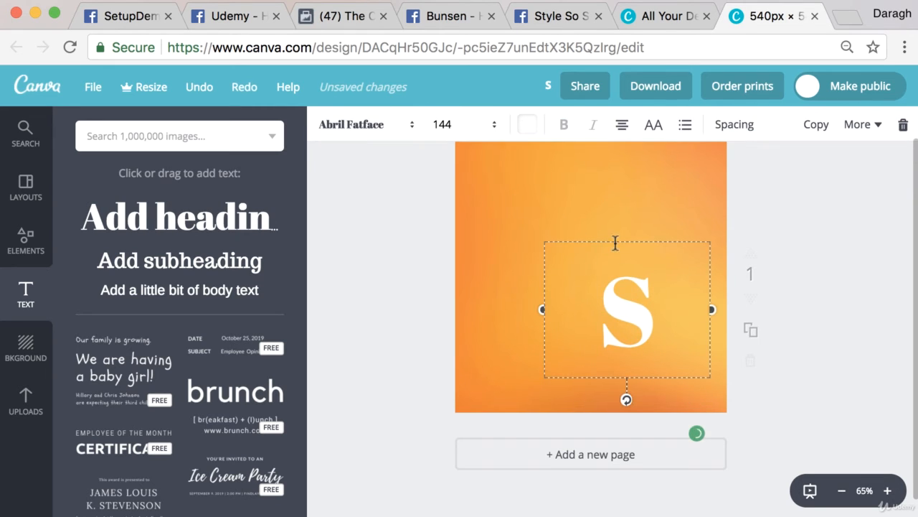
{"action": "left_click_drag", "start_coordinate": [621, 240], "coordinate": [586, 208]}
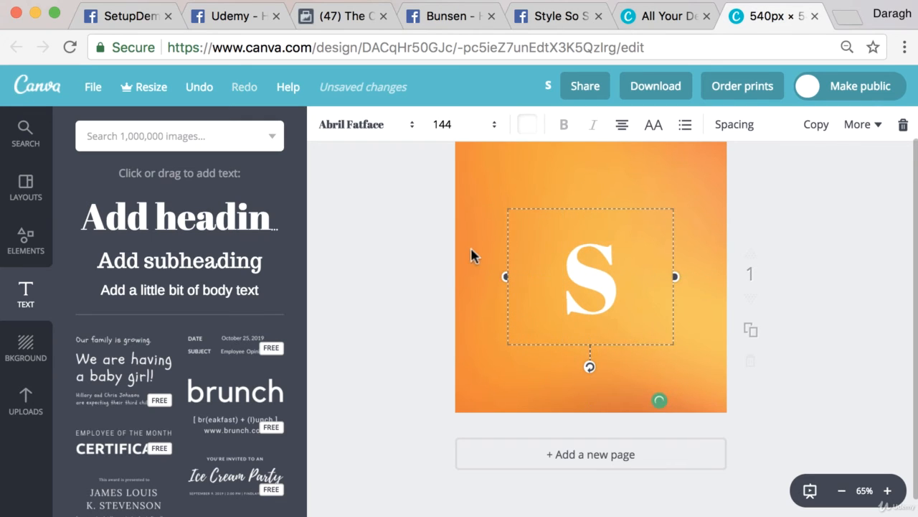
{"action": "left_click", "coordinate": [474, 254]}
- Browse the English fonts and change the S from Abril Fatface to Amaranth
{"action": "left_click", "coordinate": [567, 268]}
{"action": "left_click", "coordinate": [381, 126]}
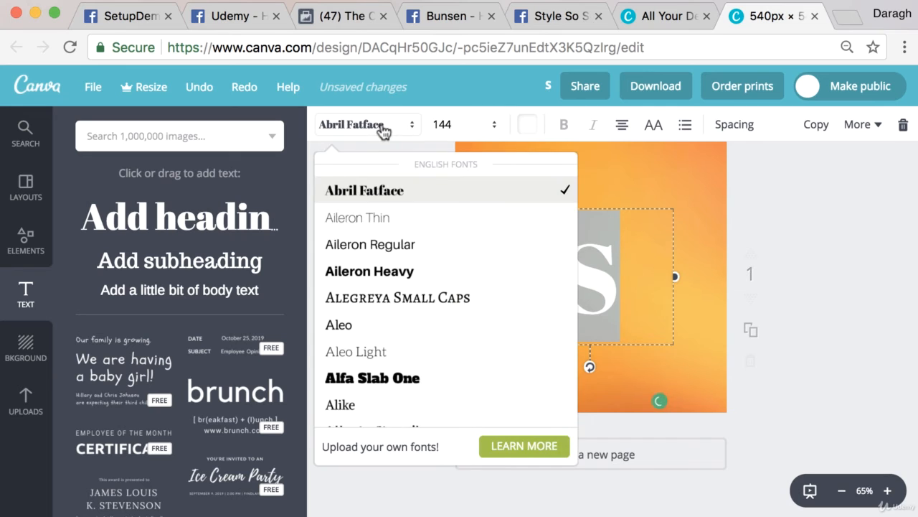
{"action": "scroll", "coordinate": [410, 280], "scroll_direction": "down", "scroll_amount": 5}
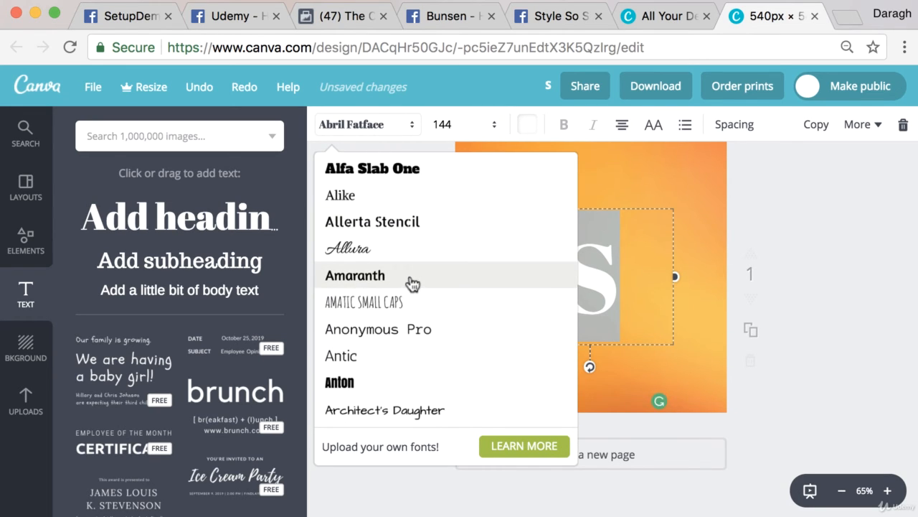
{"action": "scroll", "coordinate": [413, 284], "scroll_direction": "down", "scroll_amount": 2}
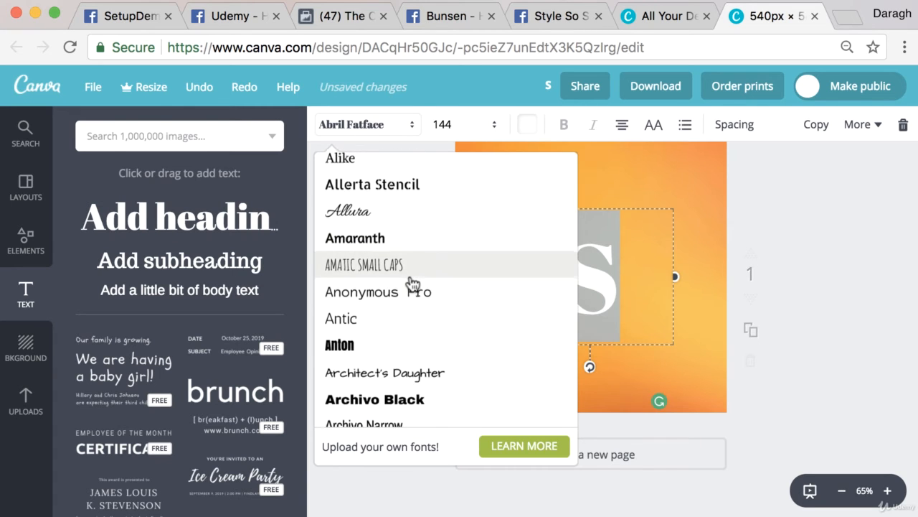
{"action": "scroll", "coordinate": [412, 282], "scroll_direction": "down", "scroll_amount": 3}
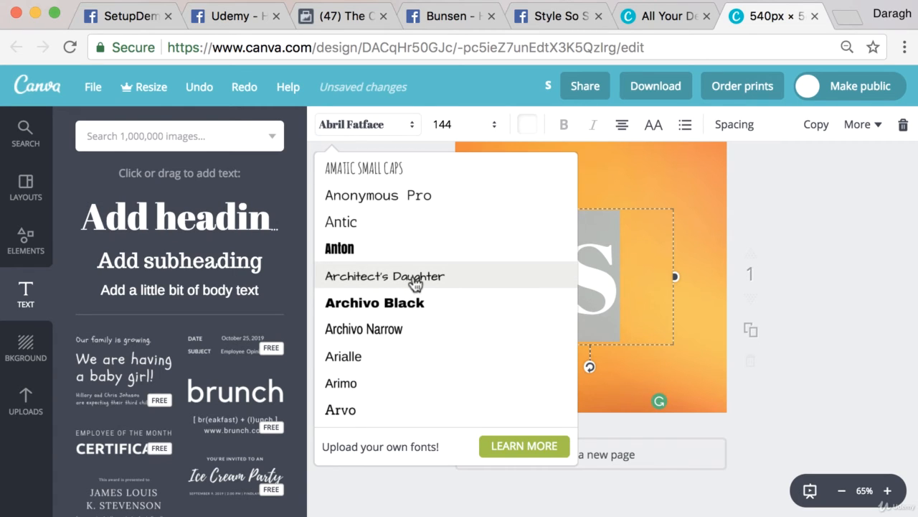
{"action": "scroll", "coordinate": [416, 284], "scroll_direction": "up", "scroll_amount": 3}
{"action": "left_click", "coordinate": [378, 227]}
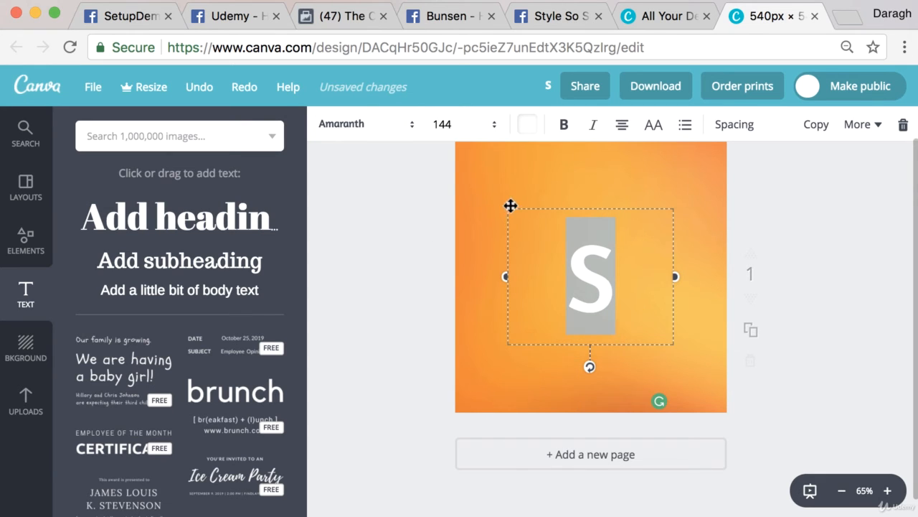
- Enlarge the S beyond the preset sizes, trying font size 250 and settling on 300
{"action": "left_click", "coordinate": [445, 125]}
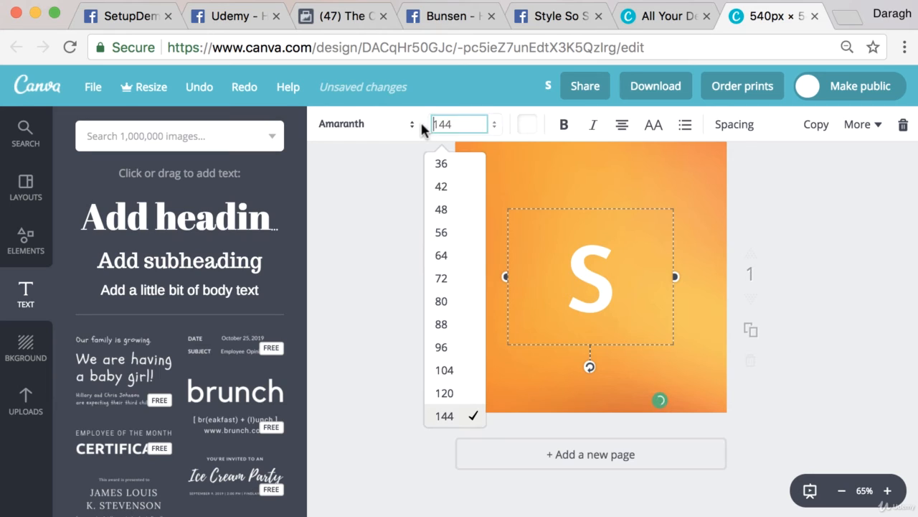
{"action": "left_click", "coordinate": [445, 124]}
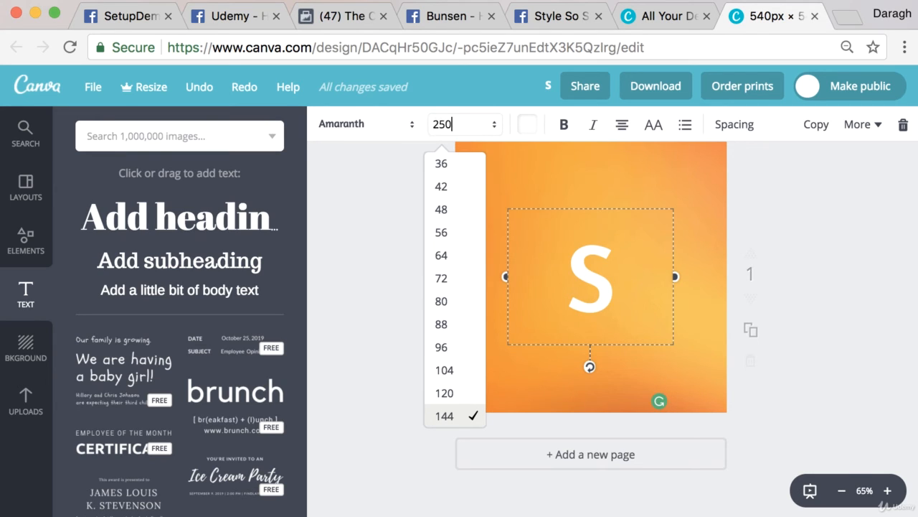
{"action": "key", "text": "Return"}
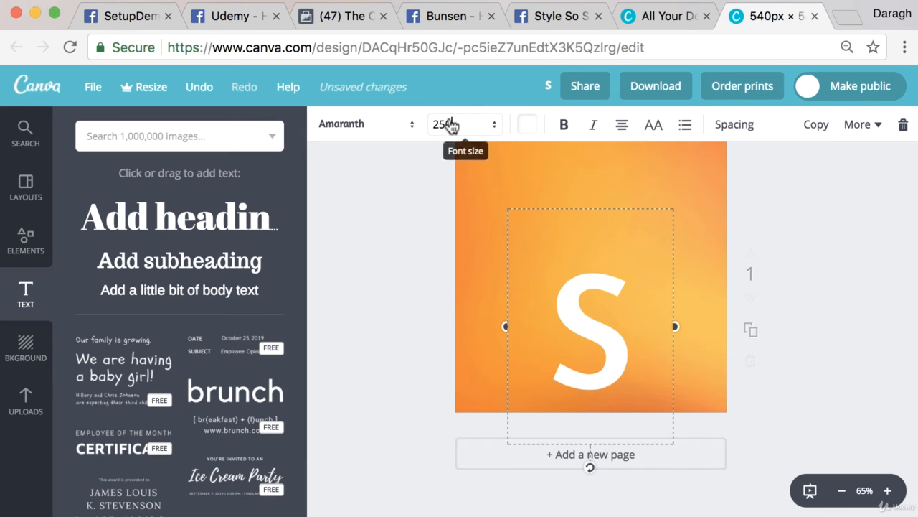
{"action": "left_click", "coordinate": [454, 124]}
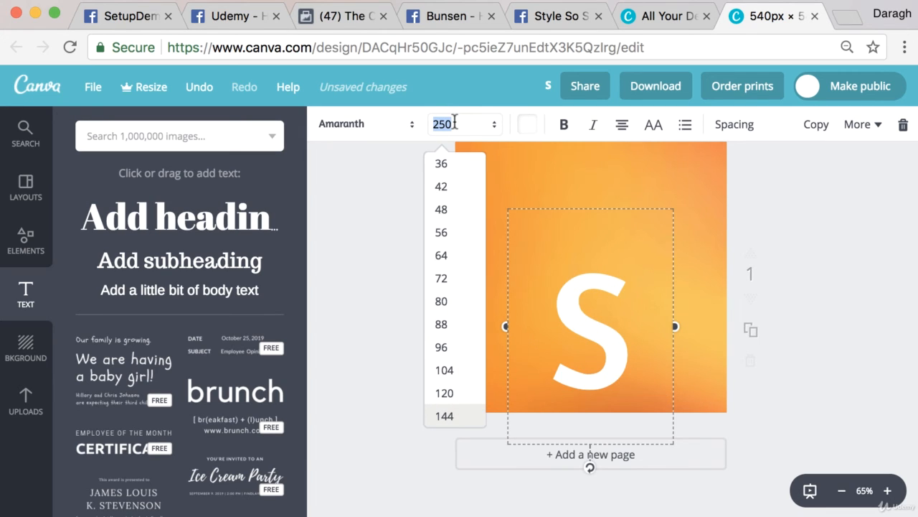
{"action": "type", "text": "300"}
{"action": "key", "text": "Return"}
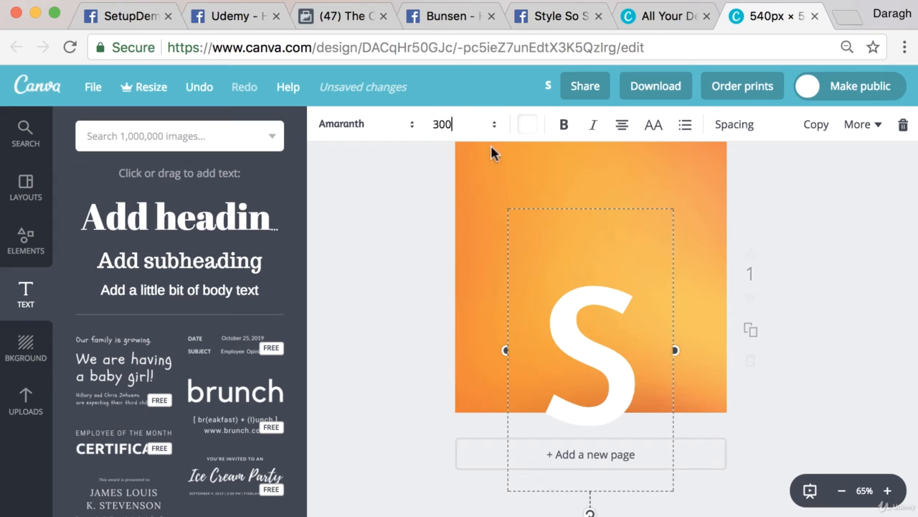
- Move the enlarged S straight up so it sits in the middle of the square, and deselect it
{"action": "left_click_drag", "start_coordinate": [595, 204], "coordinate": [594, 134]}
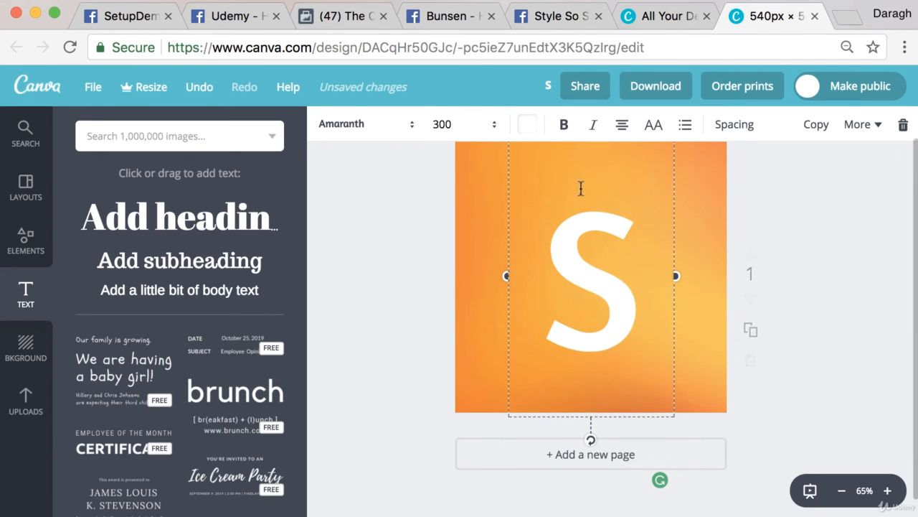
{"action": "left_click", "coordinate": [841, 491]}
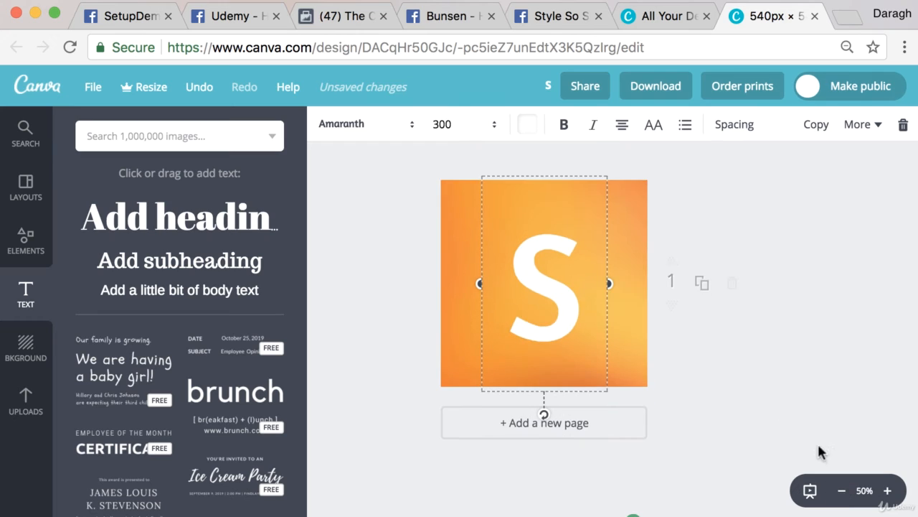
{"action": "left_click", "coordinate": [739, 235]}
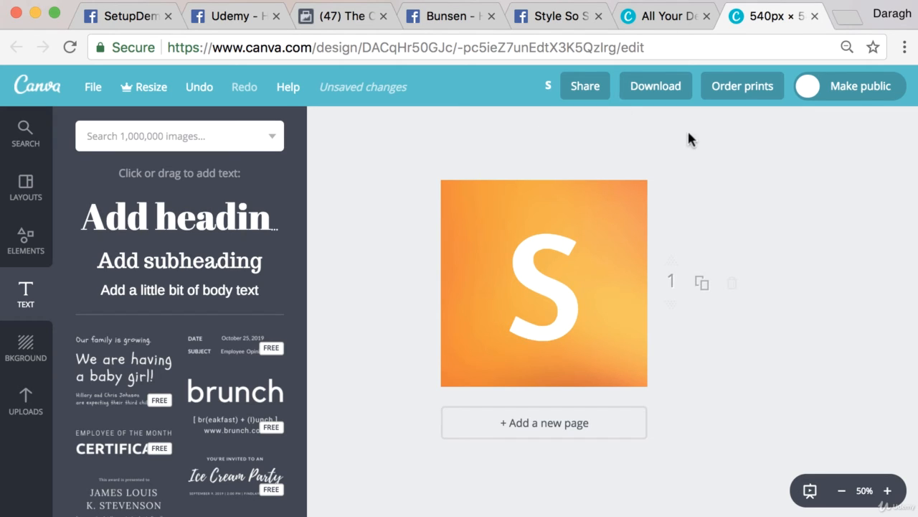
- Download the finished design as a PNG and save the design
{"action": "left_click", "coordinate": [656, 87]}
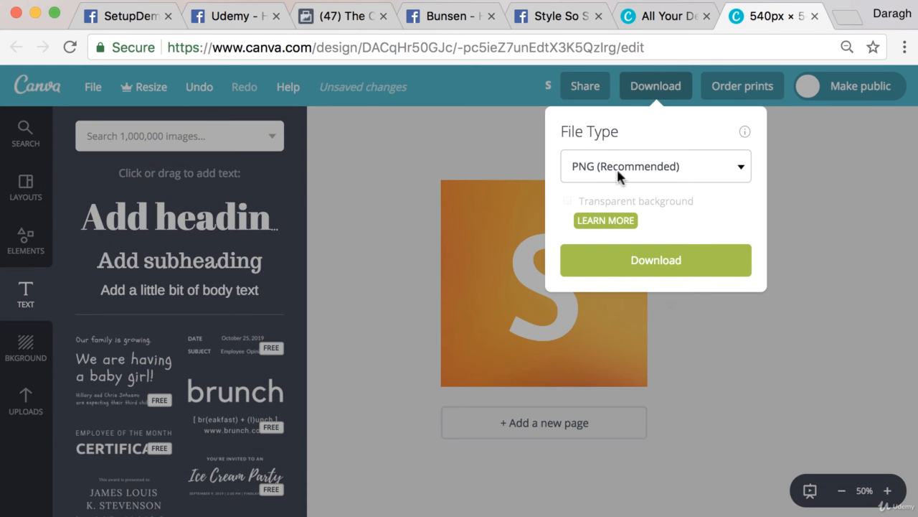
{"action": "left_click", "coordinate": [661, 266]}
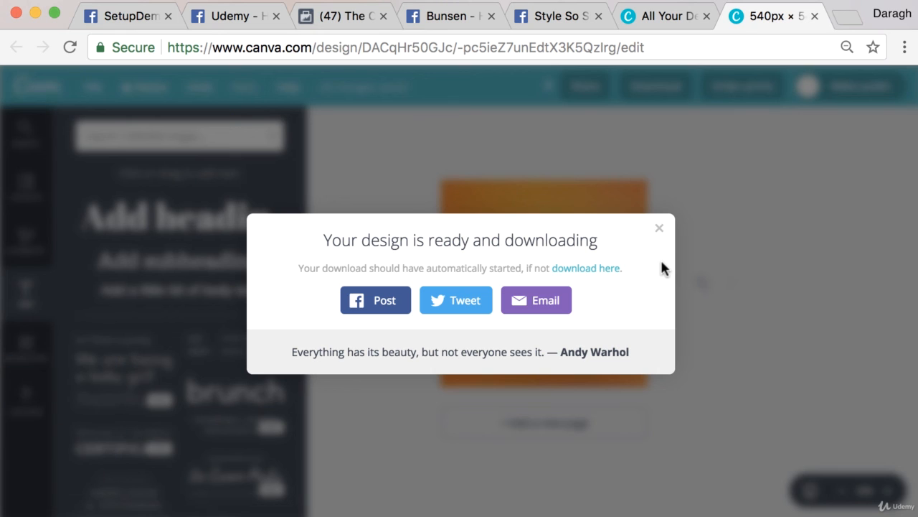
{"action": "left_click", "coordinate": [662, 230]}
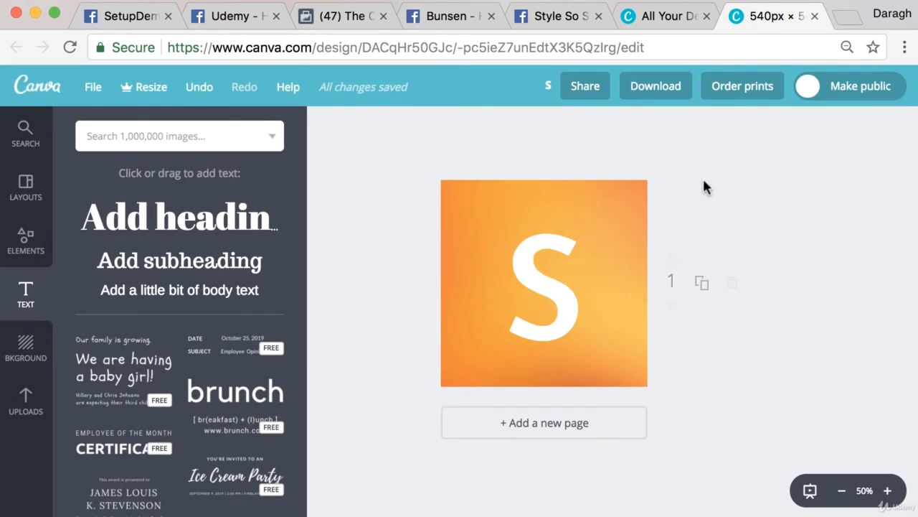
{"action": "left_click", "coordinate": [93, 92]}
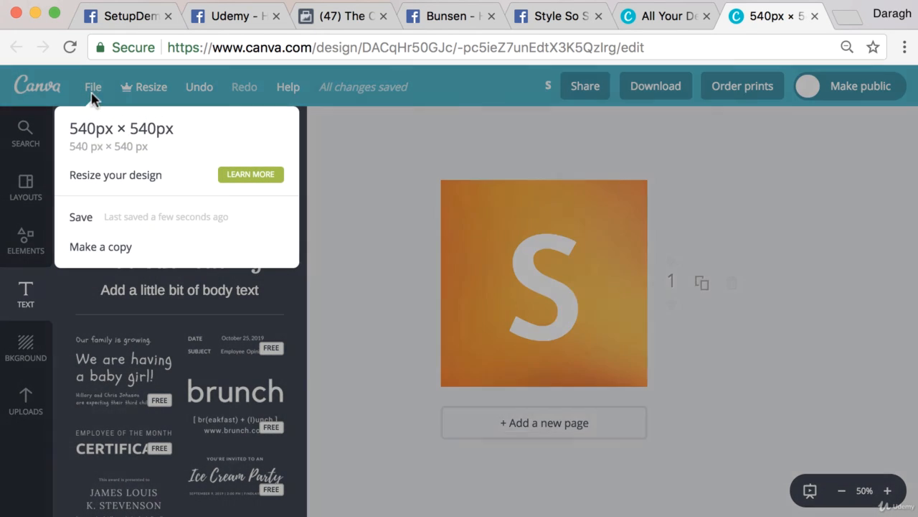
{"action": "left_click", "coordinate": [113, 218]}
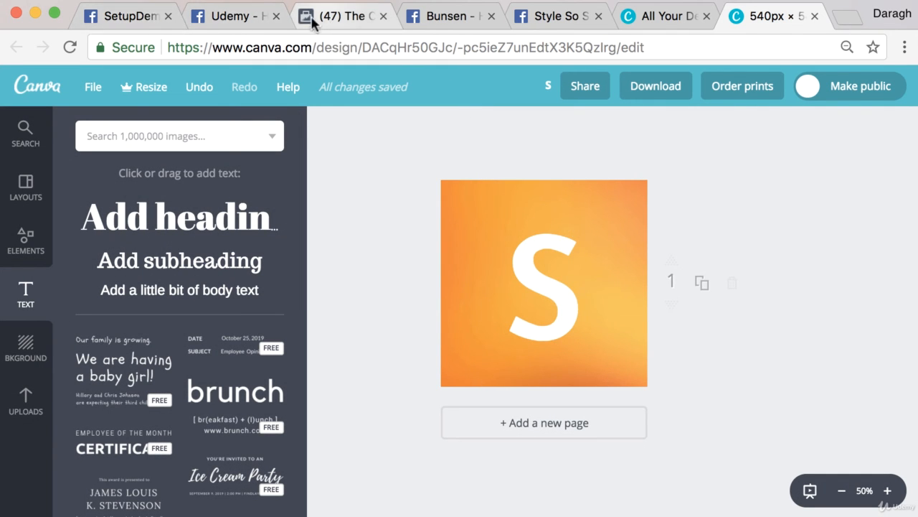
- Switch to the SetupDemo Facebook page and upload the newest S design, S (1).png from Downloads, as its profile picture
{"action": "left_click", "coordinate": [134, 21]}
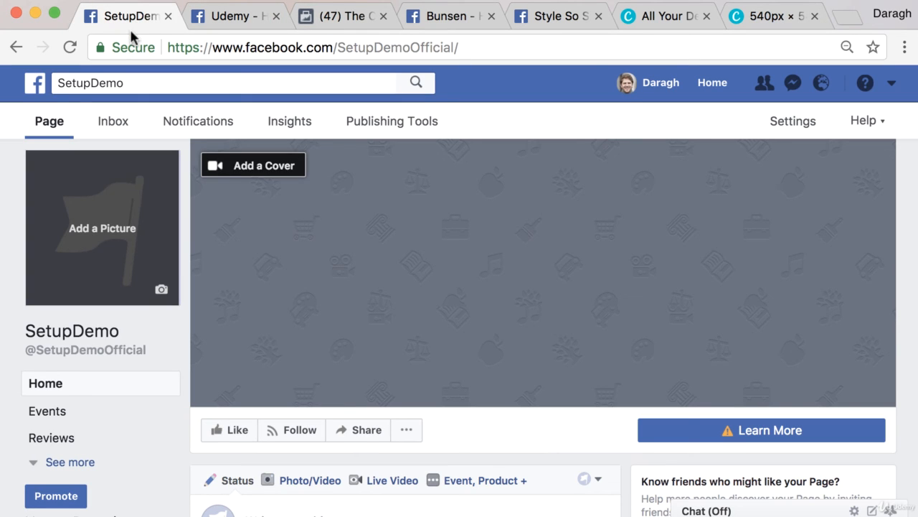
{"action": "left_click", "coordinate": [105, 235]}
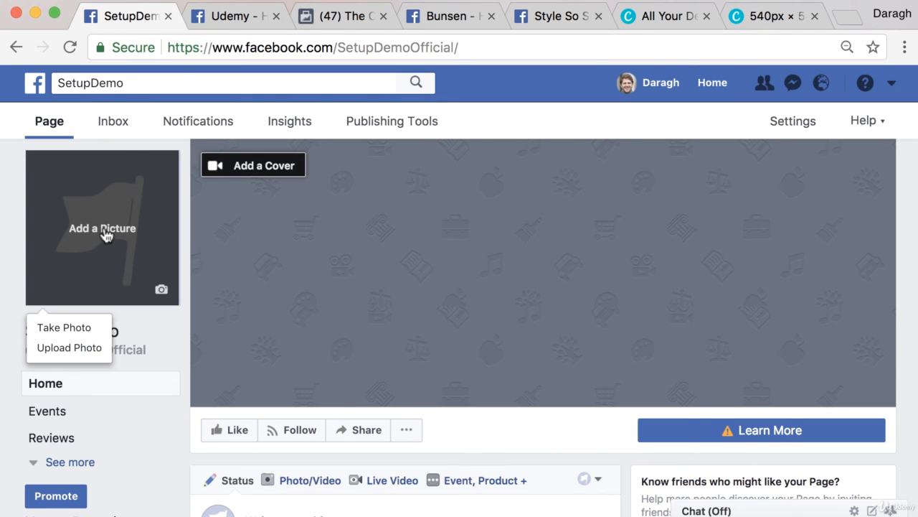
{"action": "left_click", "coordinate": [79, 349]}
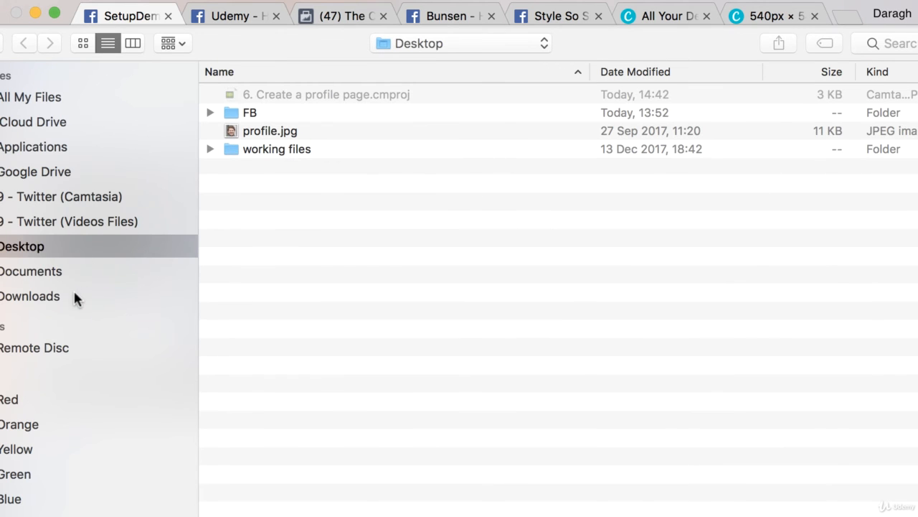
{"action": "left_click", "coordinate": [75, 296]}
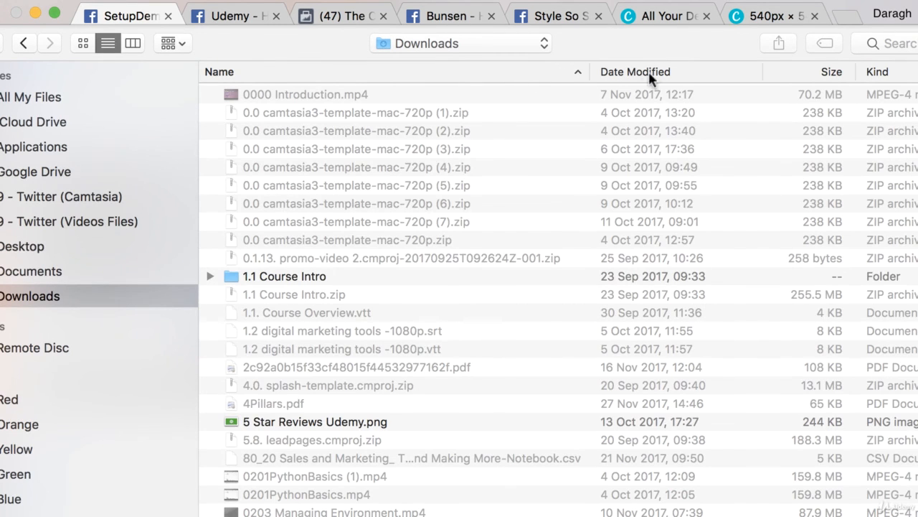
{"action": "left_click", "coordinate": [649, 71]}
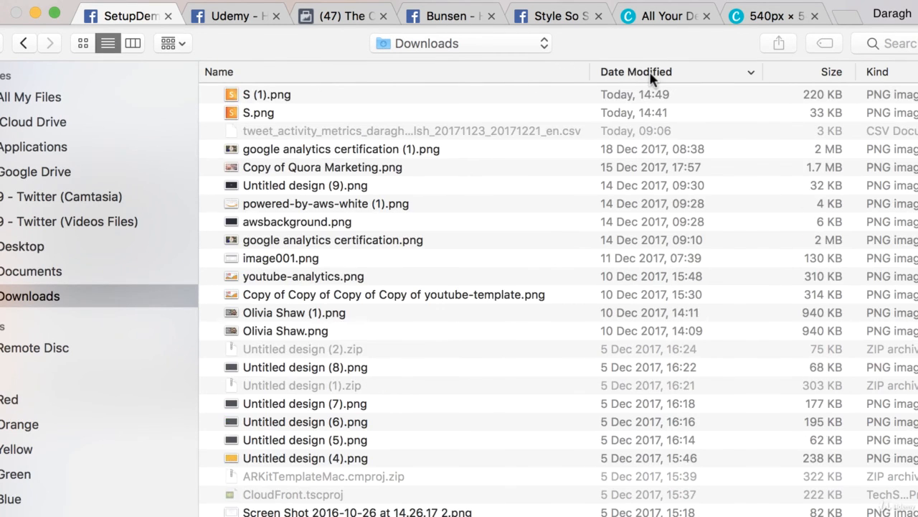
{"action": "left_click", "coordinate": [322, 101]}
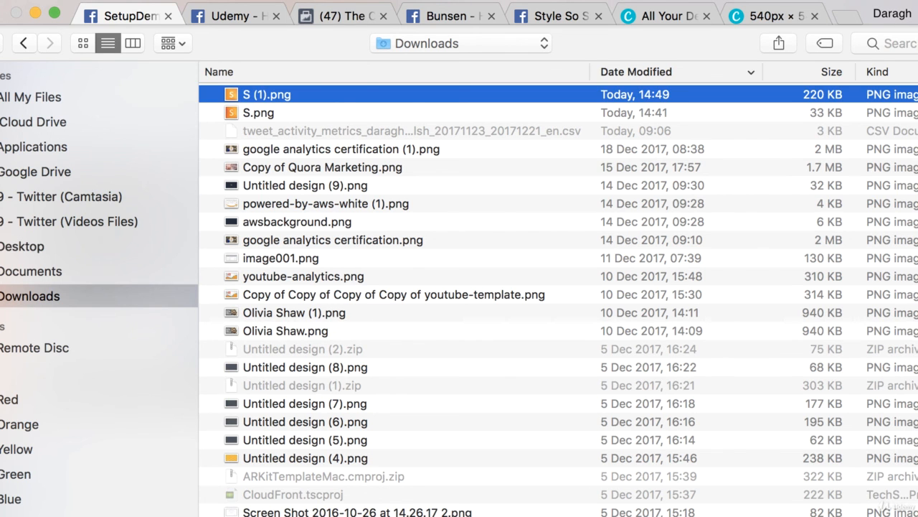
{"action": "key", "text": "Return"}
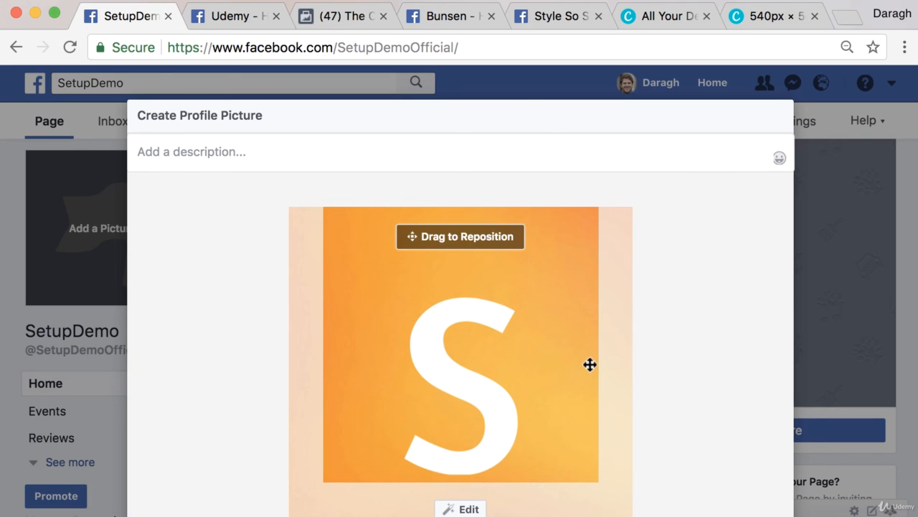
- Zoom the profile picture crop out fully so the whole square is used, and save it
{"action": "scroll", "coordinate": [589, 365], "scroll_direction": "down", "scroll_amount": 3}
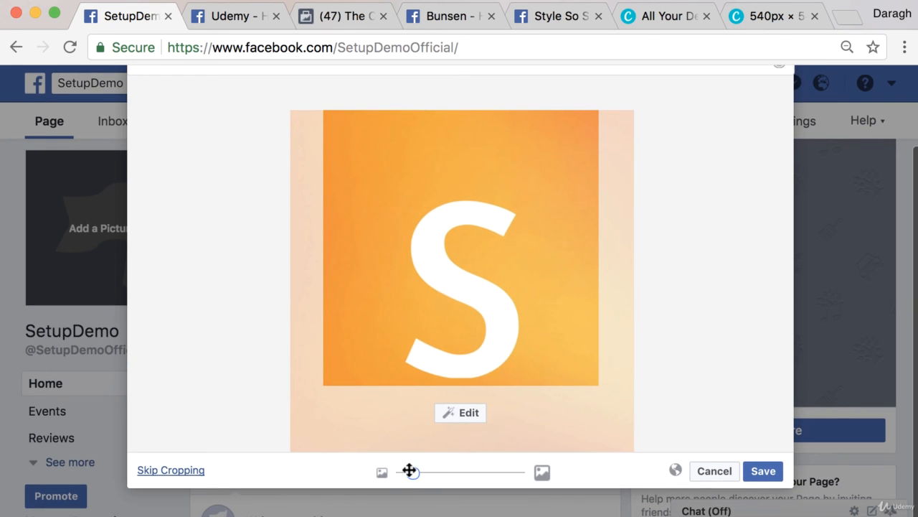
{"action": "mouse_move", "coordinate": [408, 469]}
{"action": "left_mouse_down"}
{"action": "mouse_move", "coordinate": [387, 474]}
{"action": "mouse_move", "coordinate": [409, 471]}
{"action": "mouse_move", "coordinate": [396, 472]}
{"action": "left_mouse_up"}
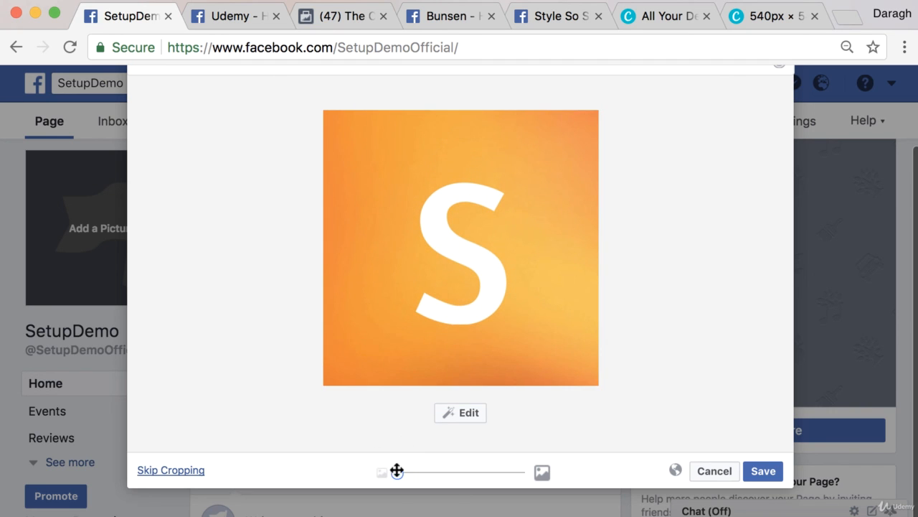
{"action": "left_click", "coordinate": [763, 472]}
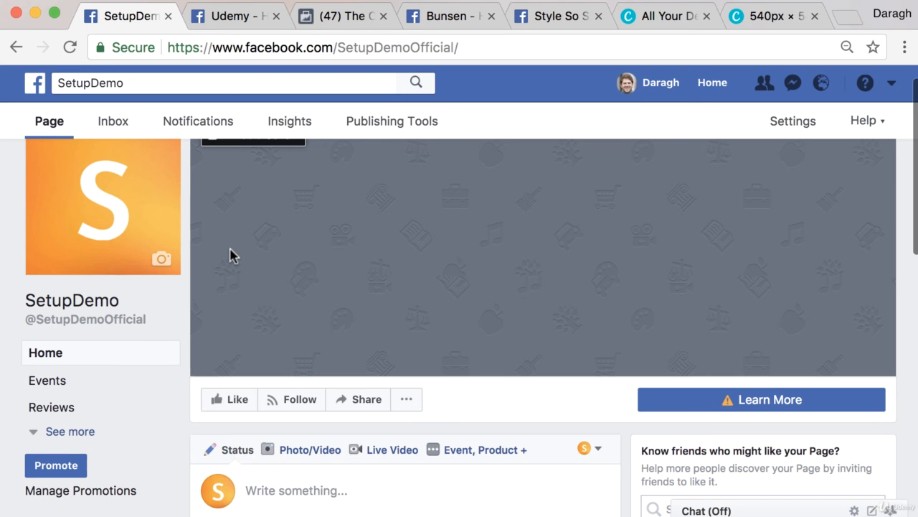
{"action": "scroll", "coordinate": [230, 254], "scroll_direction": "up", "scroll_amount": 1}
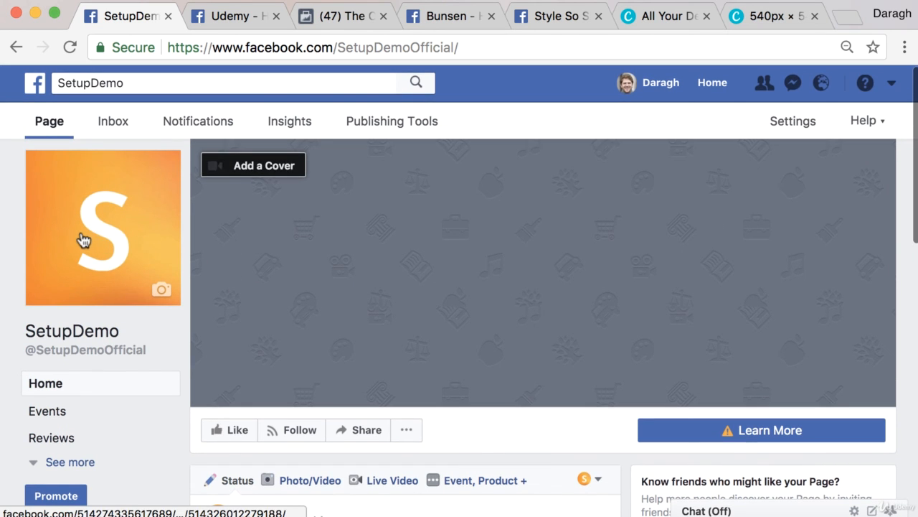